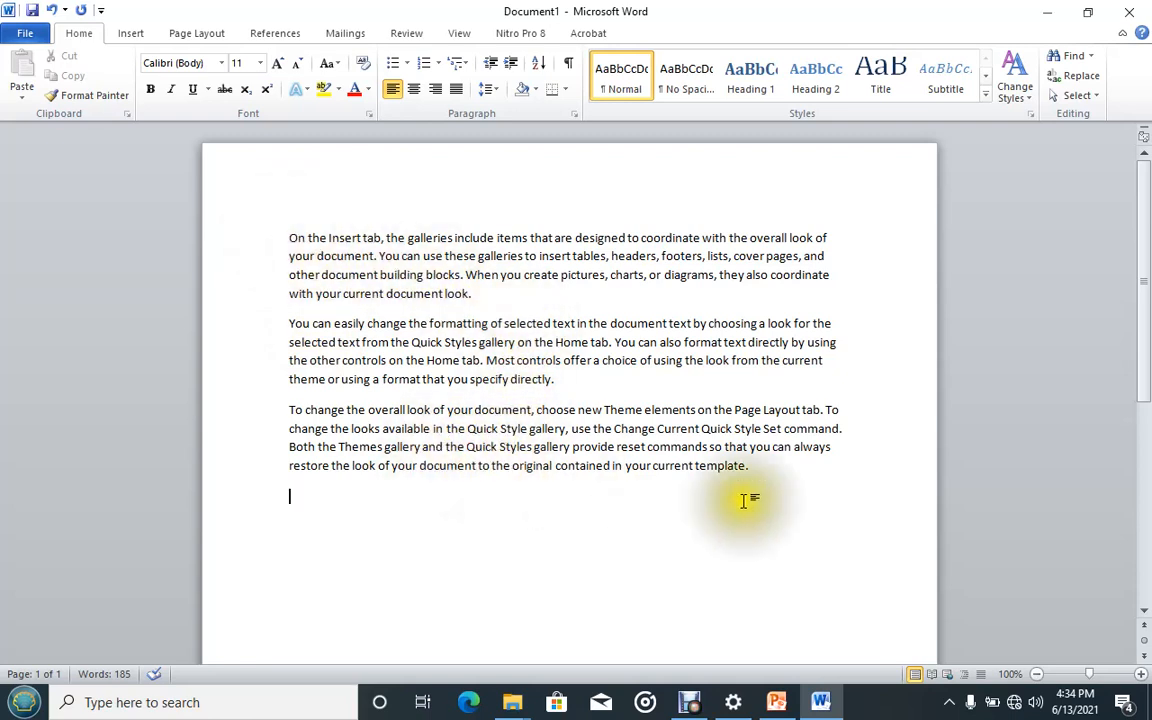
Select each of the three paragraphs in turn to practise text selection.
drag(289, 237, 460, 290)
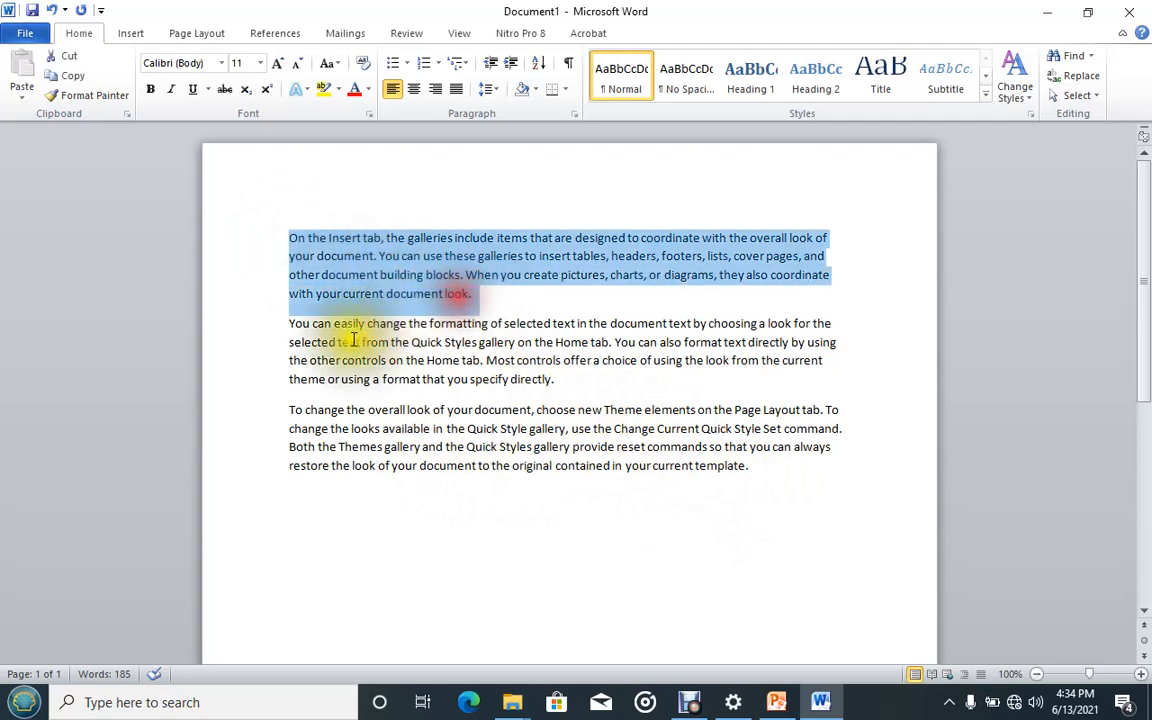
click(295, 323)
drag(295, 323, 562, 380)
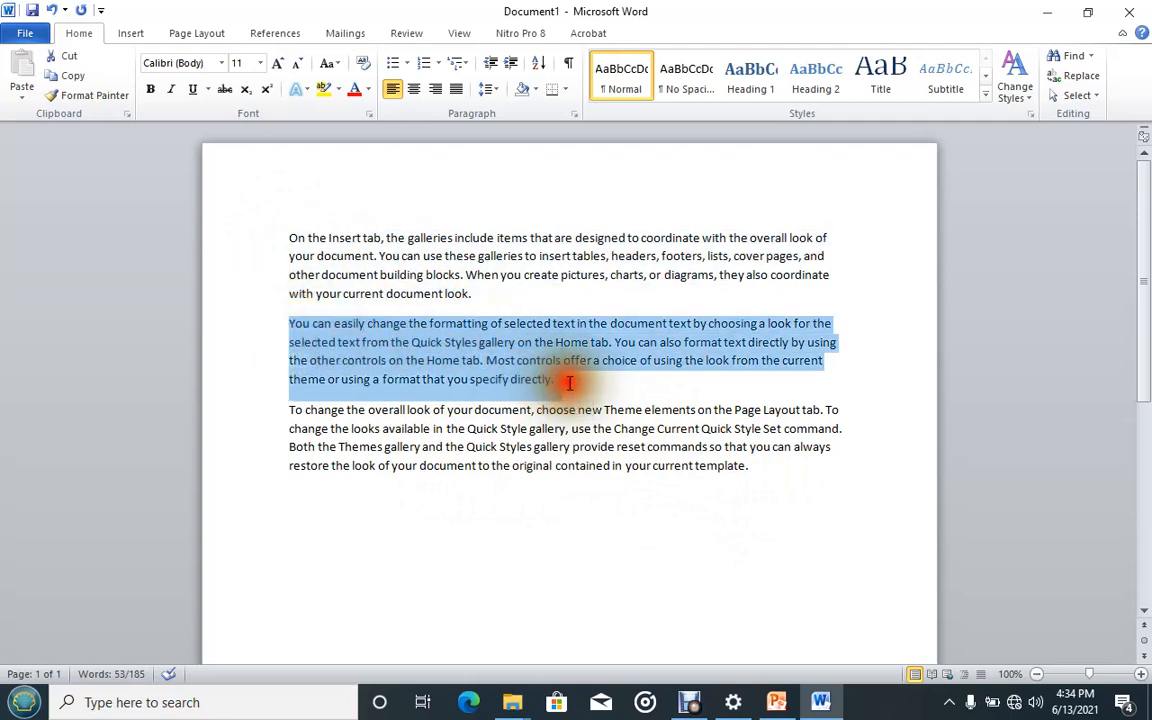
drag(290, 409, 753, 466)
click(545, 360)
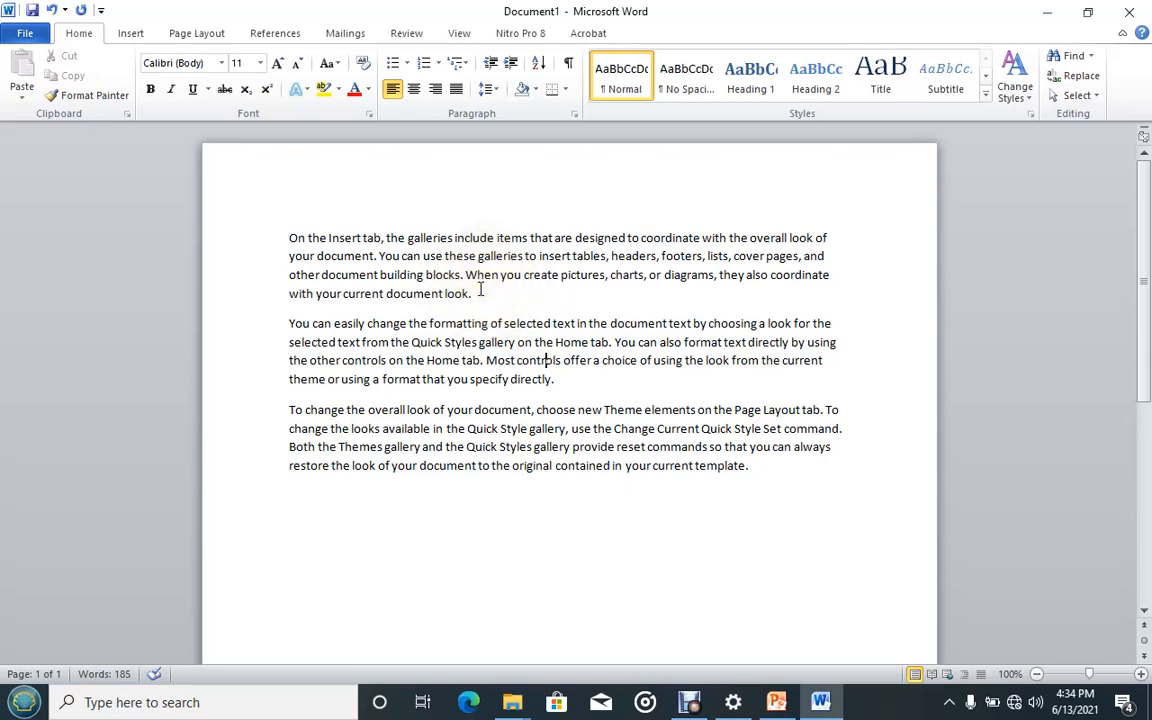
click(772, 706)
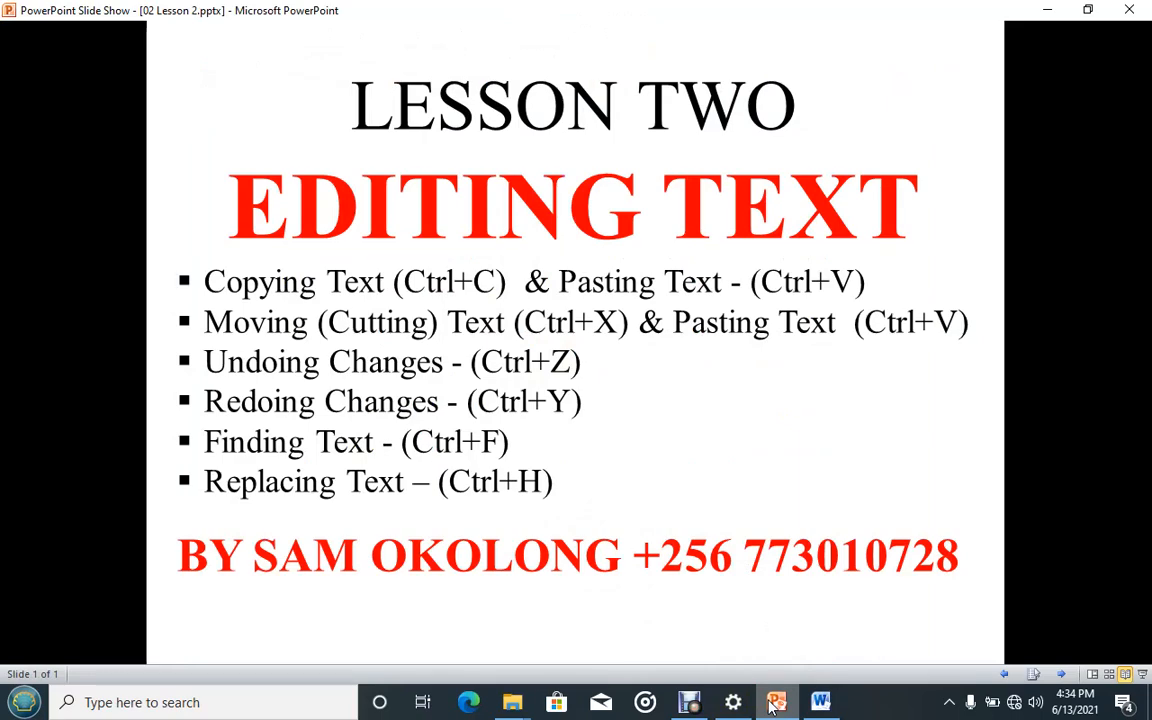
click(772, 706)
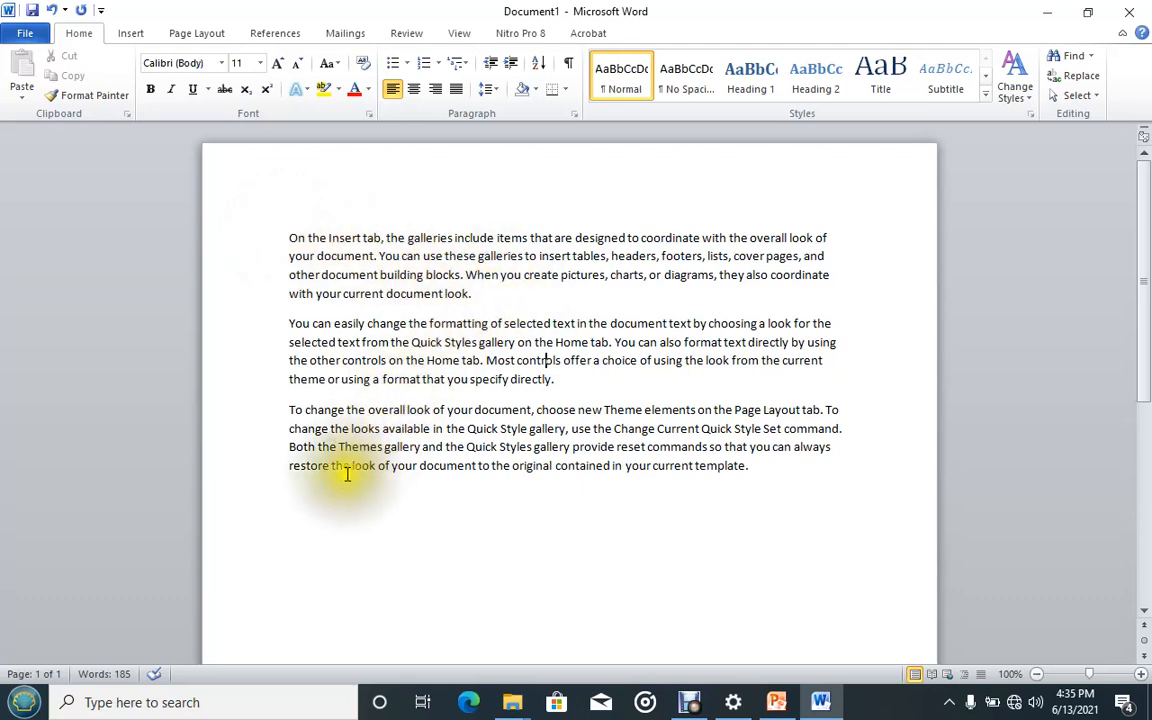
click(297, 495)
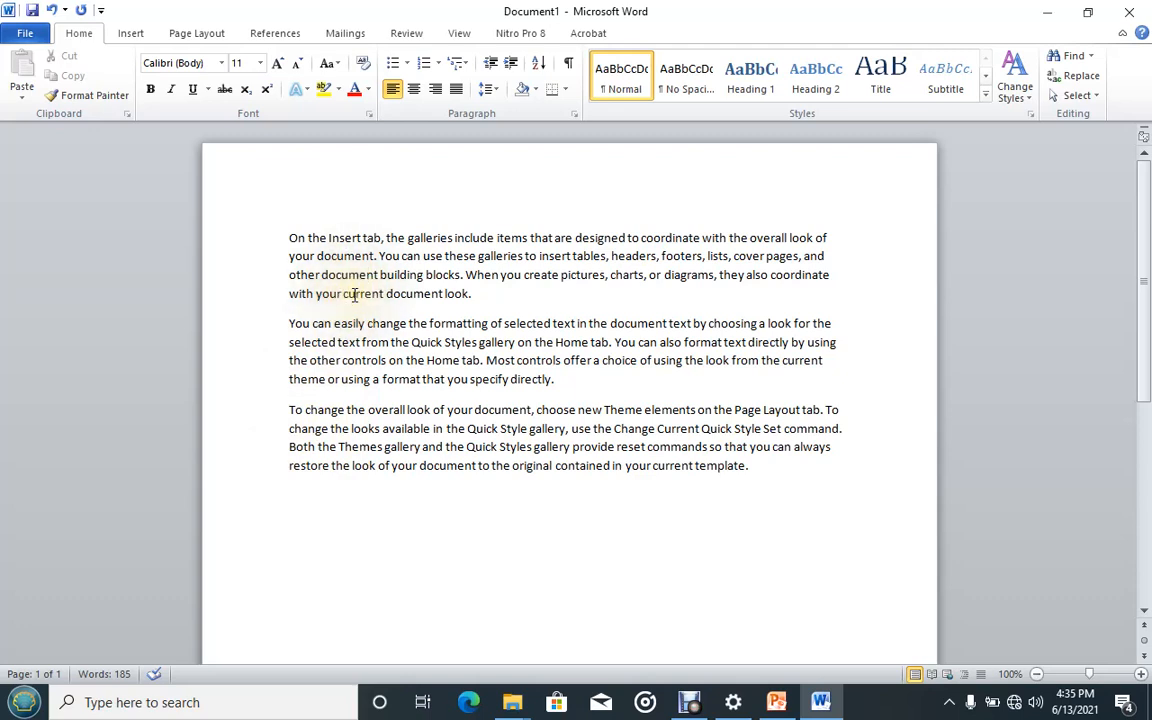
Copy the first paragraph.
drag(297, 242, 466, 294)
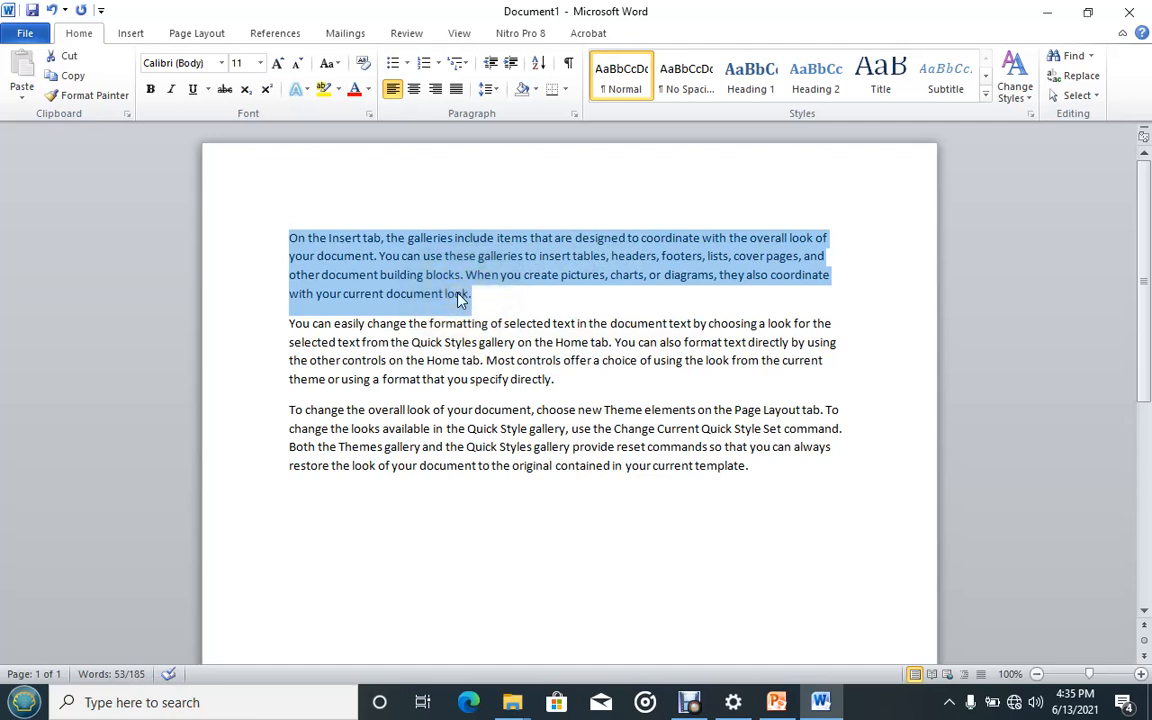
click(291, 238)
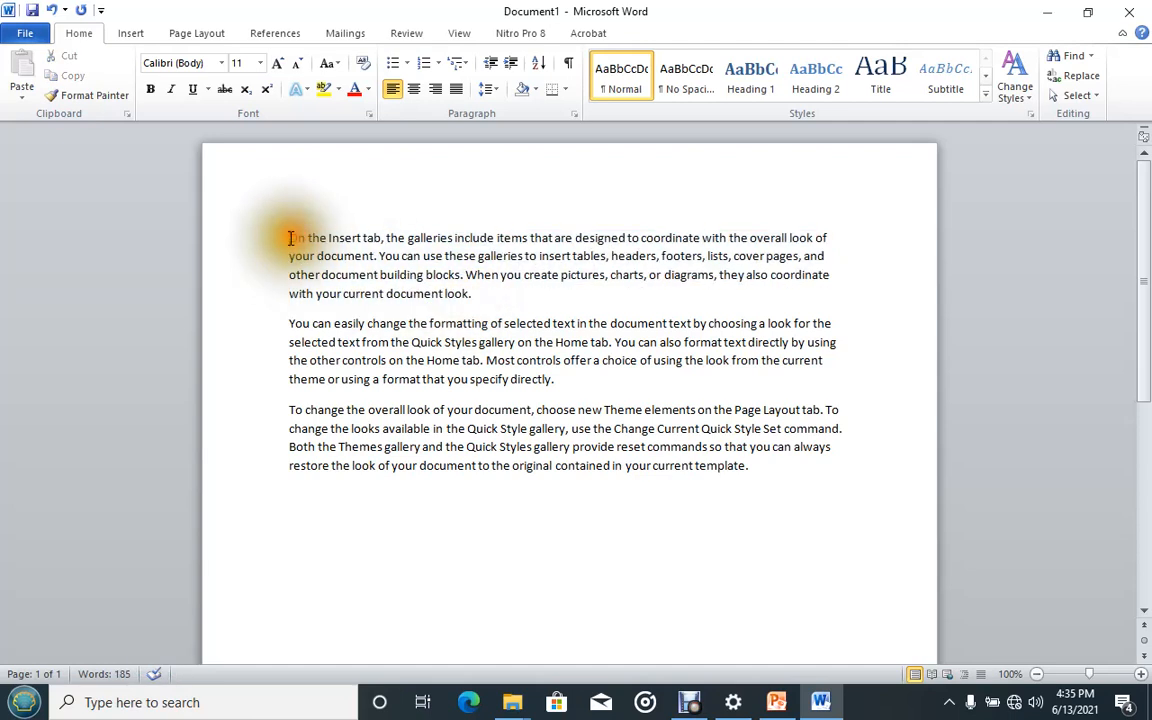
drag(290, 238, 475, 289)
click(440, 275)
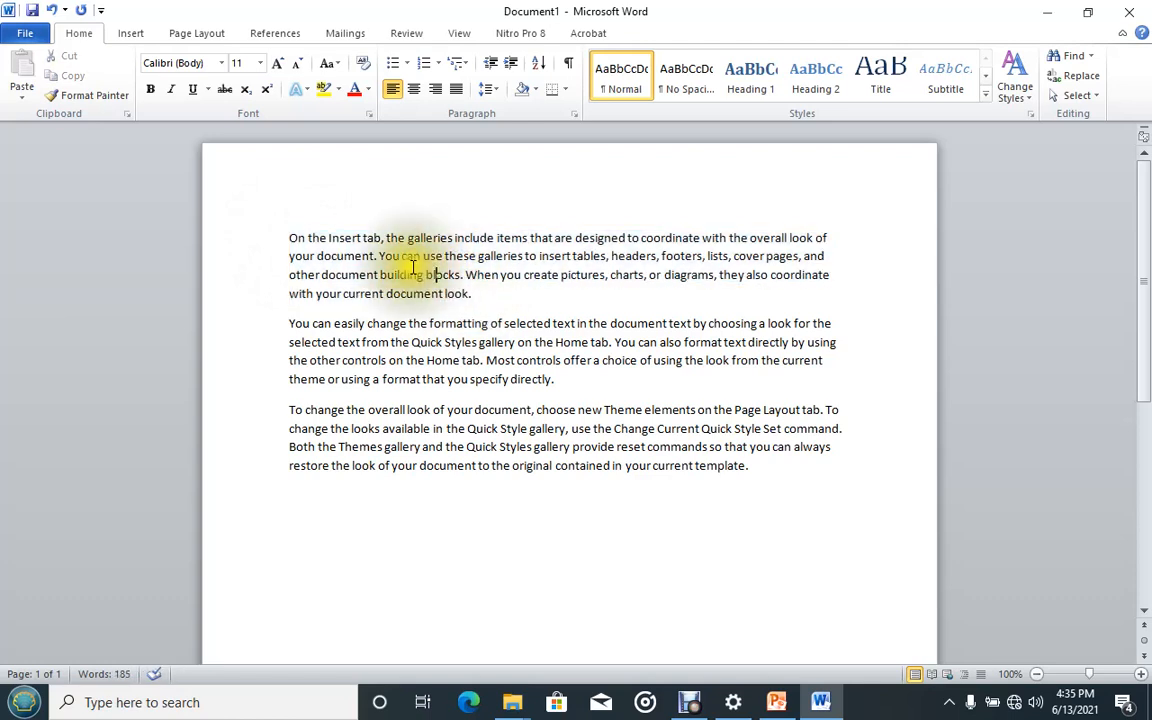
click(288, 237)
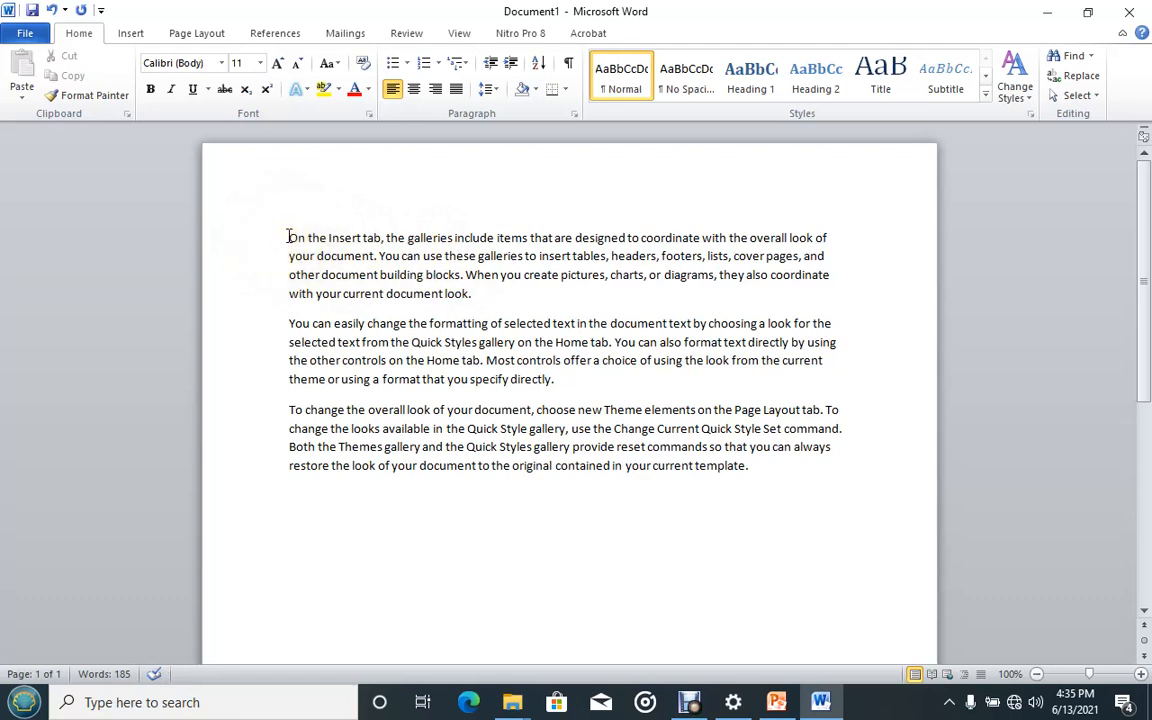
click(288, 237)
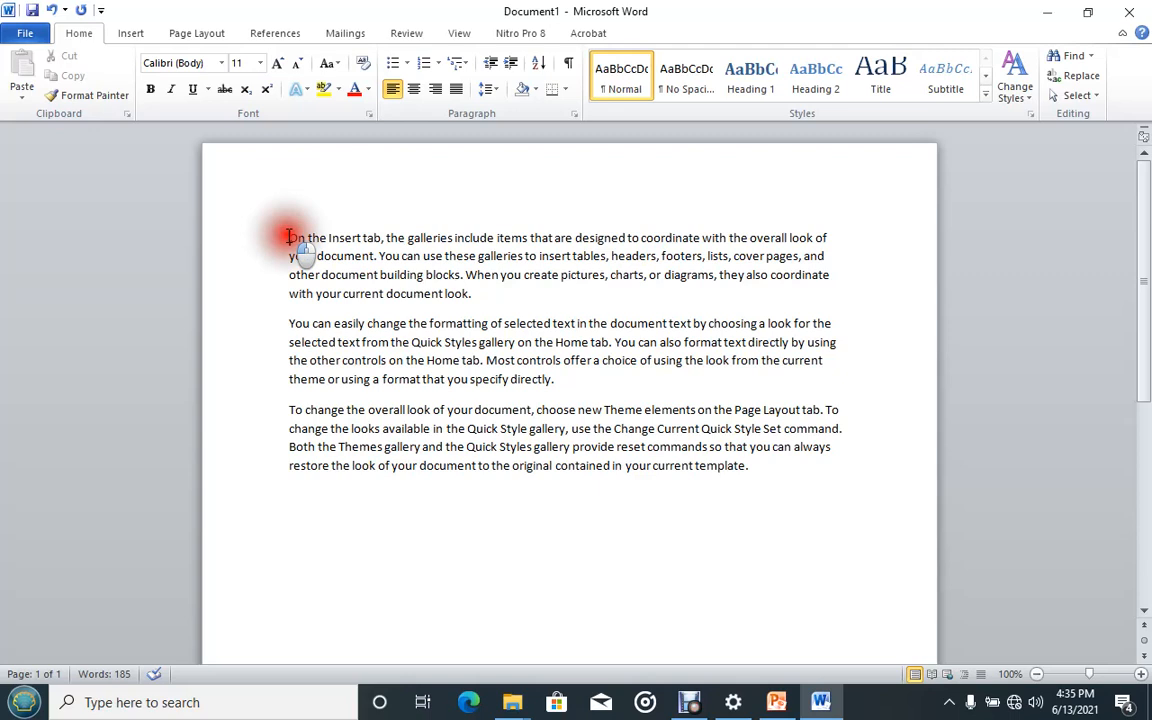
drag(288, 237, 471, 298)
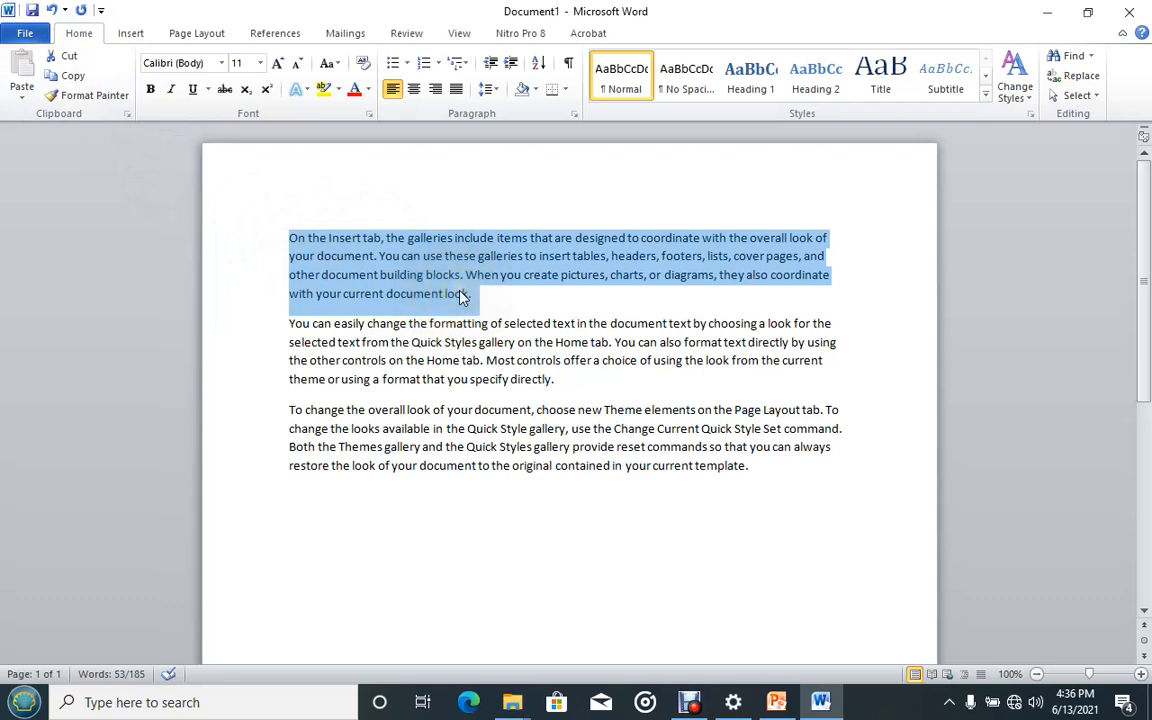
click(63, 77)
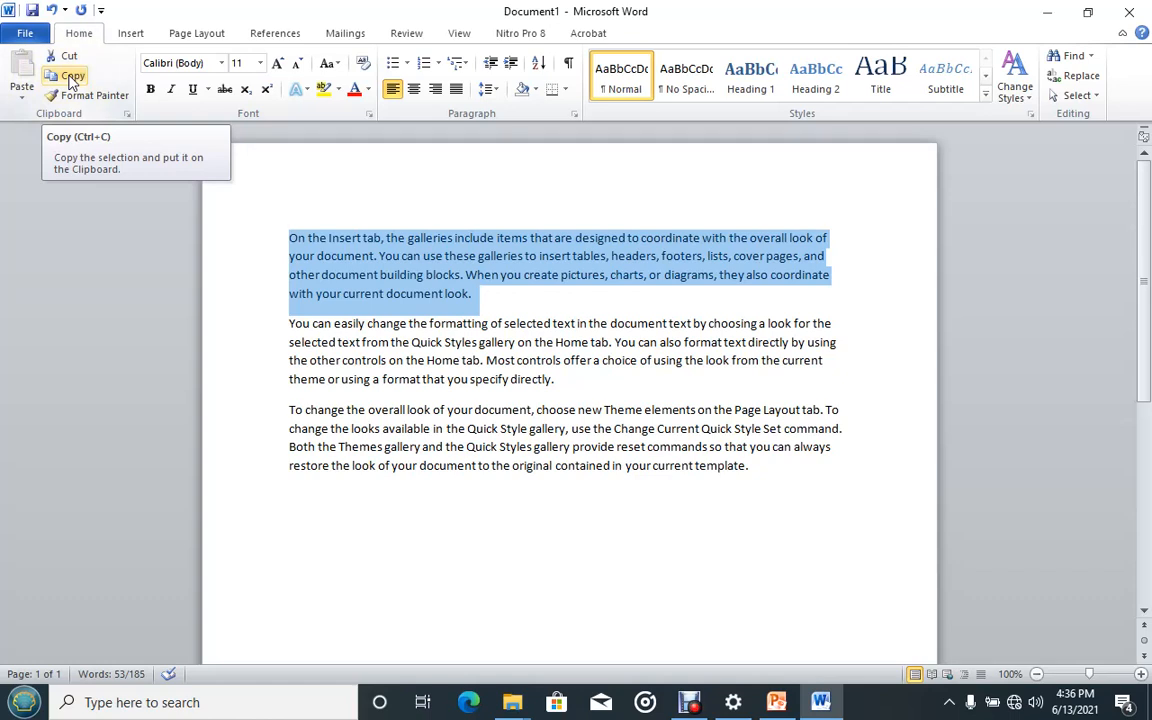
click(52, 77)
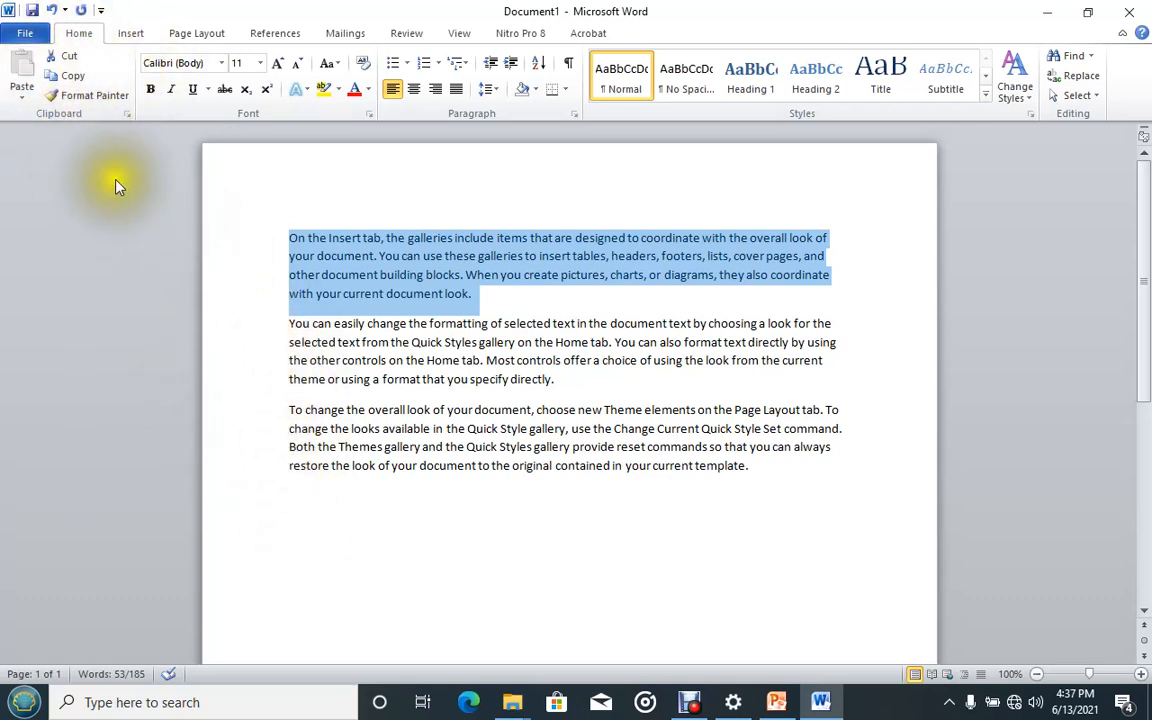
click(55, 78)
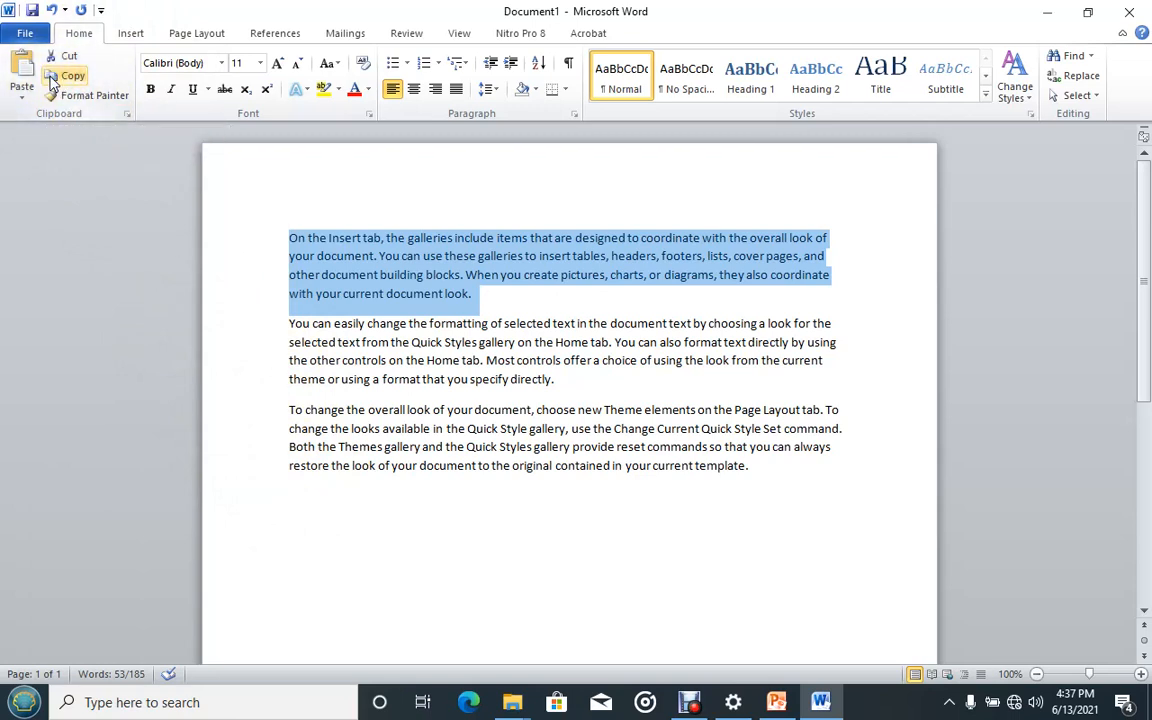
Paste the copied paragraph on the empty line at the end of the document.
scroll(323, 255, down, 1)
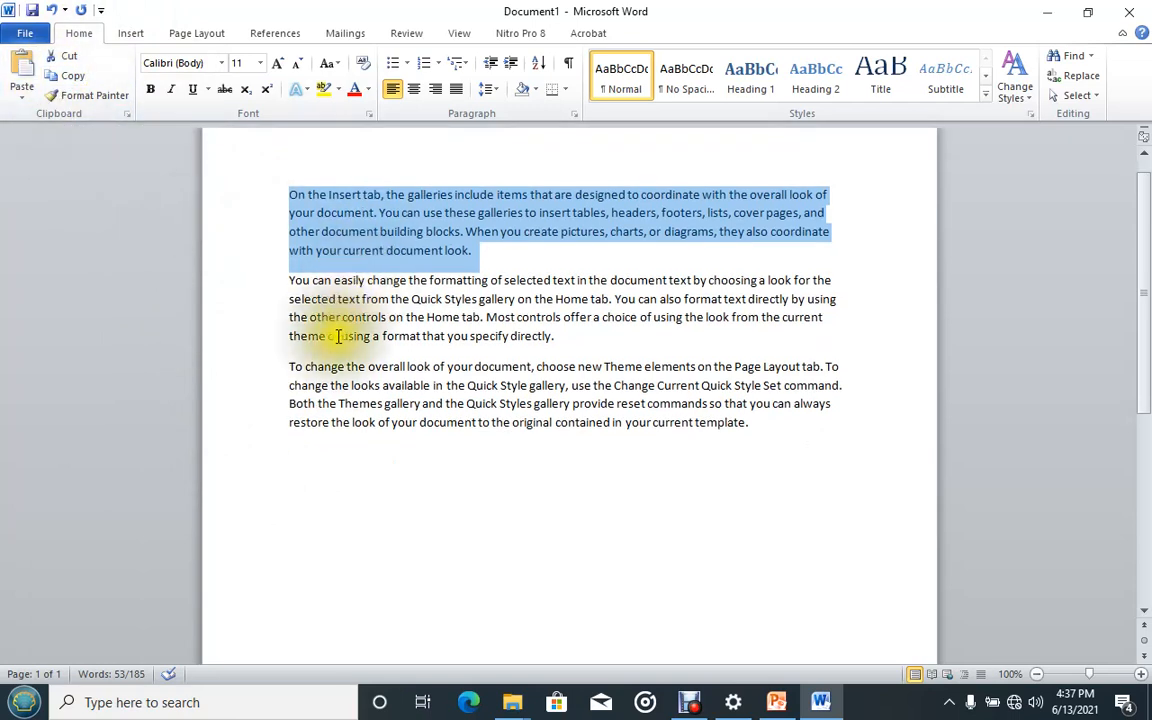
click(291, 454)
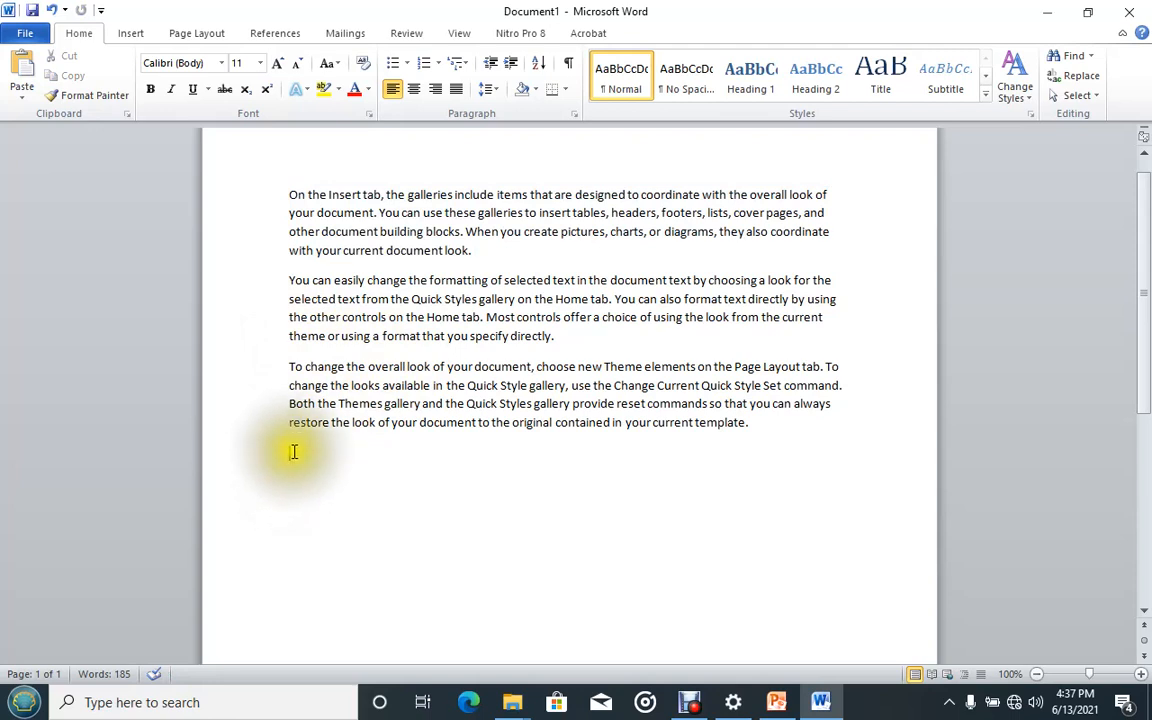
click(293, 465)
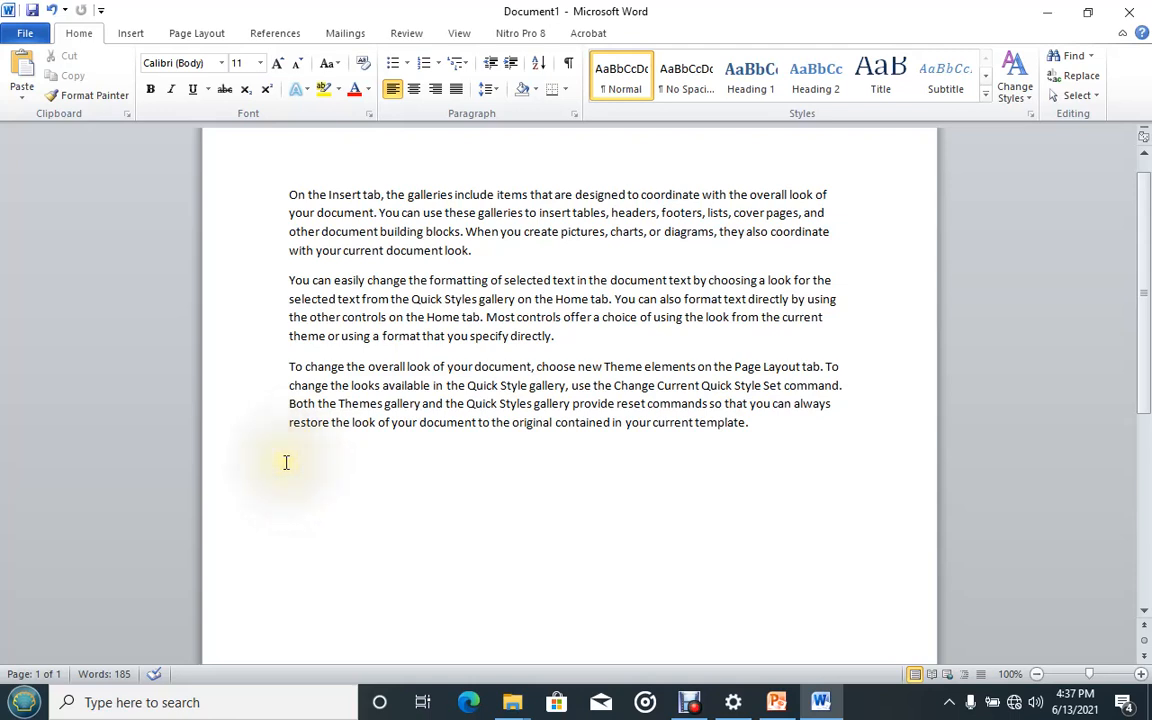
click(22, 66)
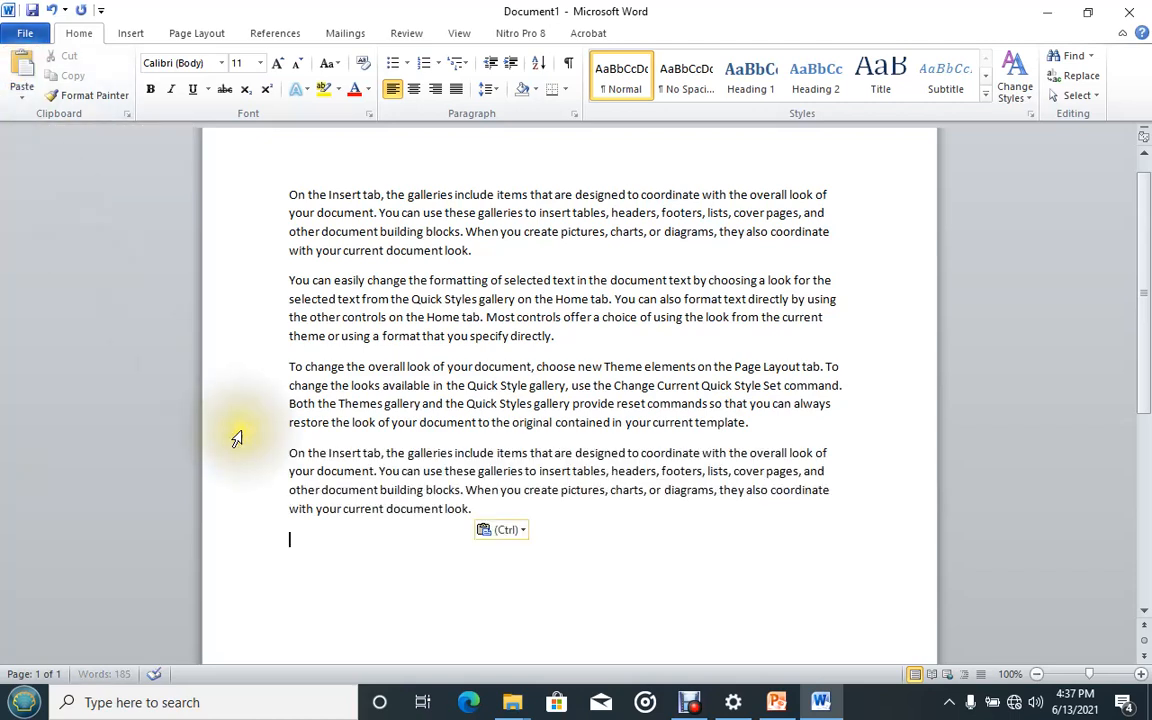
Compare the pasted paragraph with the original first paragraph.
drag(288, 450, 470, 510)
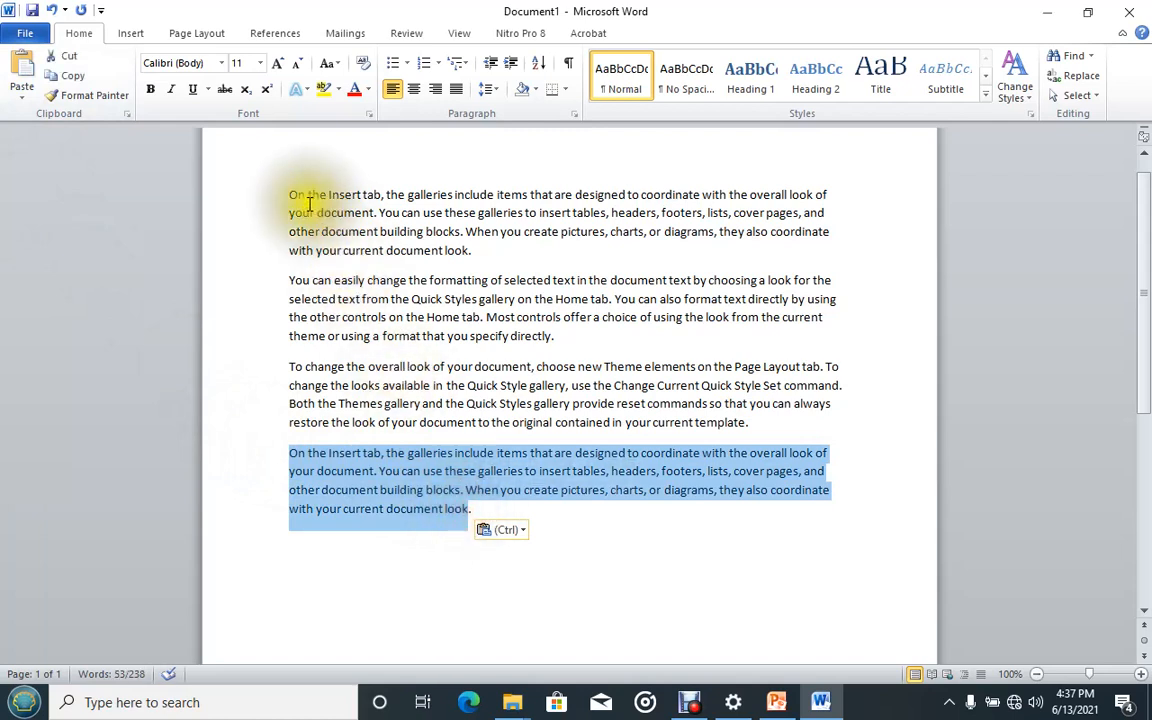
drag(288, 192, 490, 249)
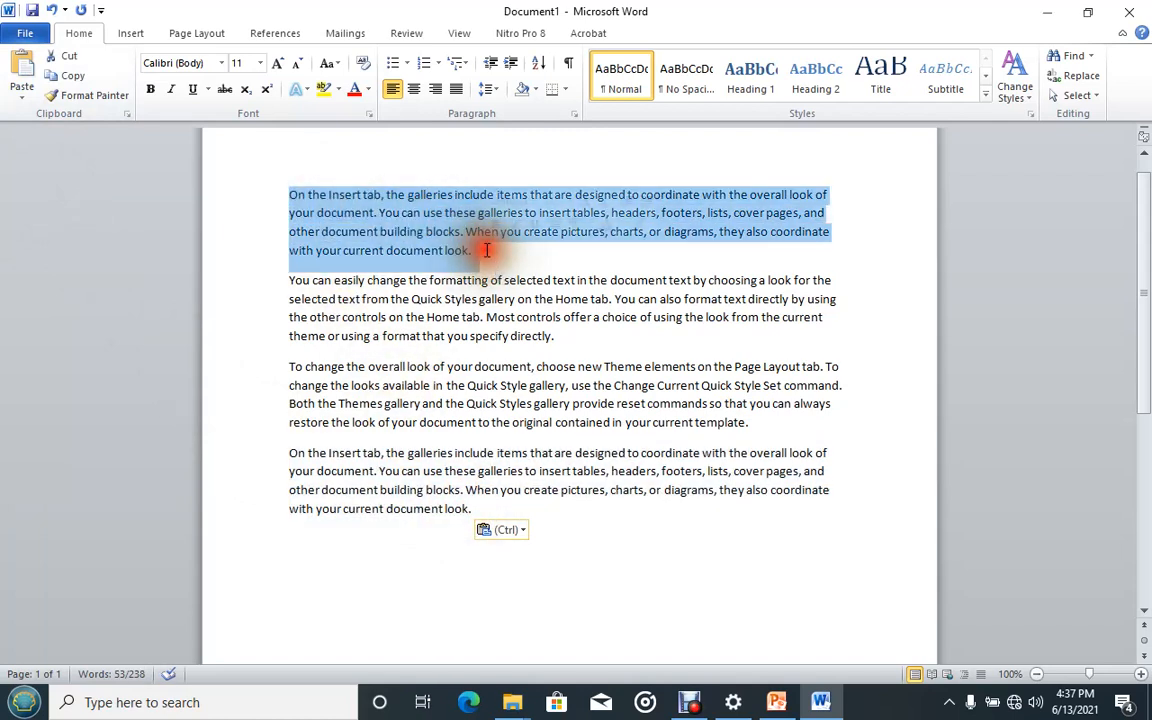
scroll(447, 277, down, 1)
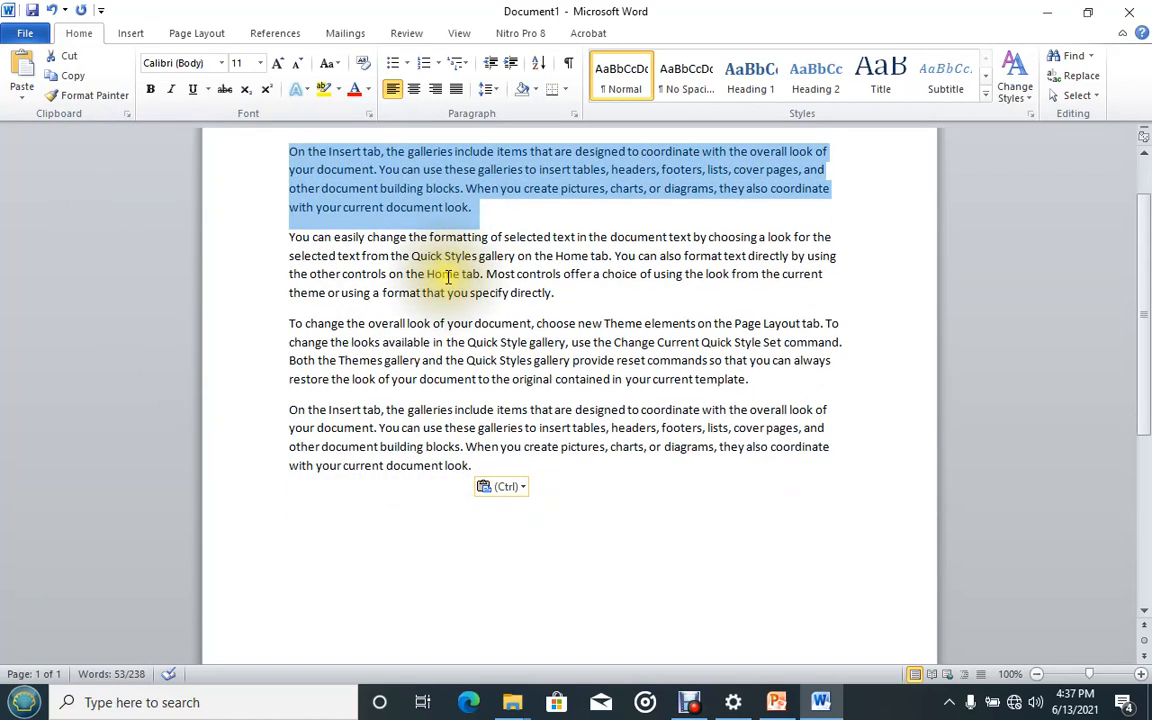
scroll(447, 277, up, 1)
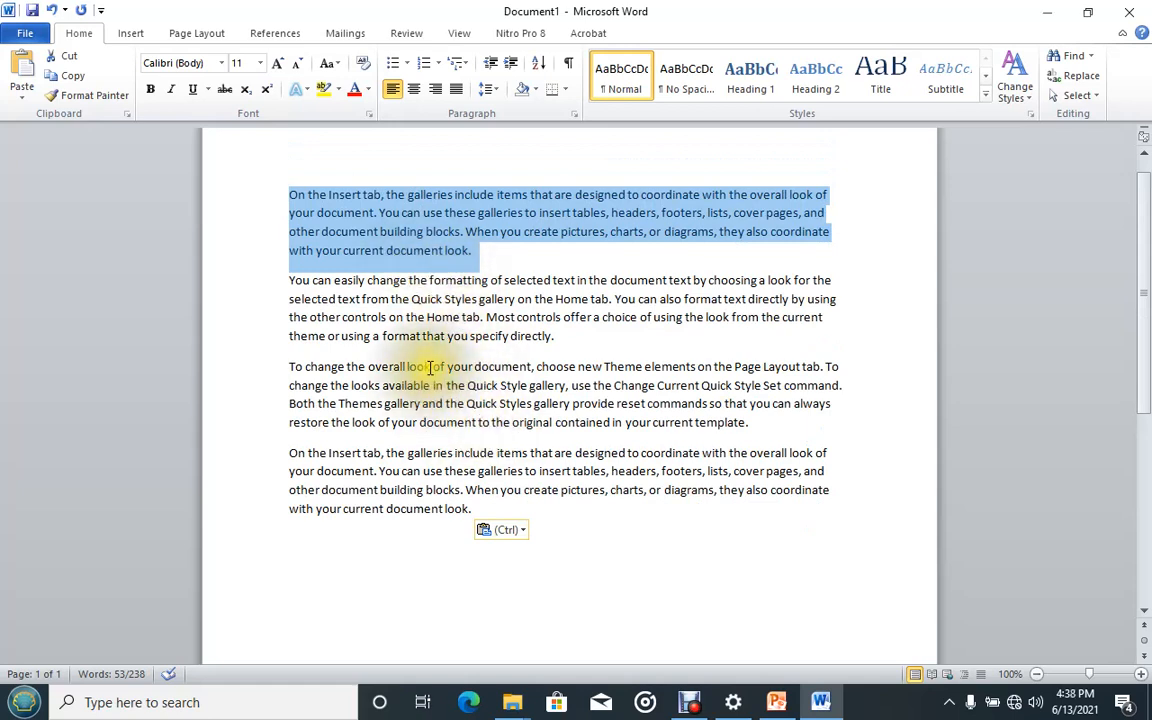
click(440, 336)
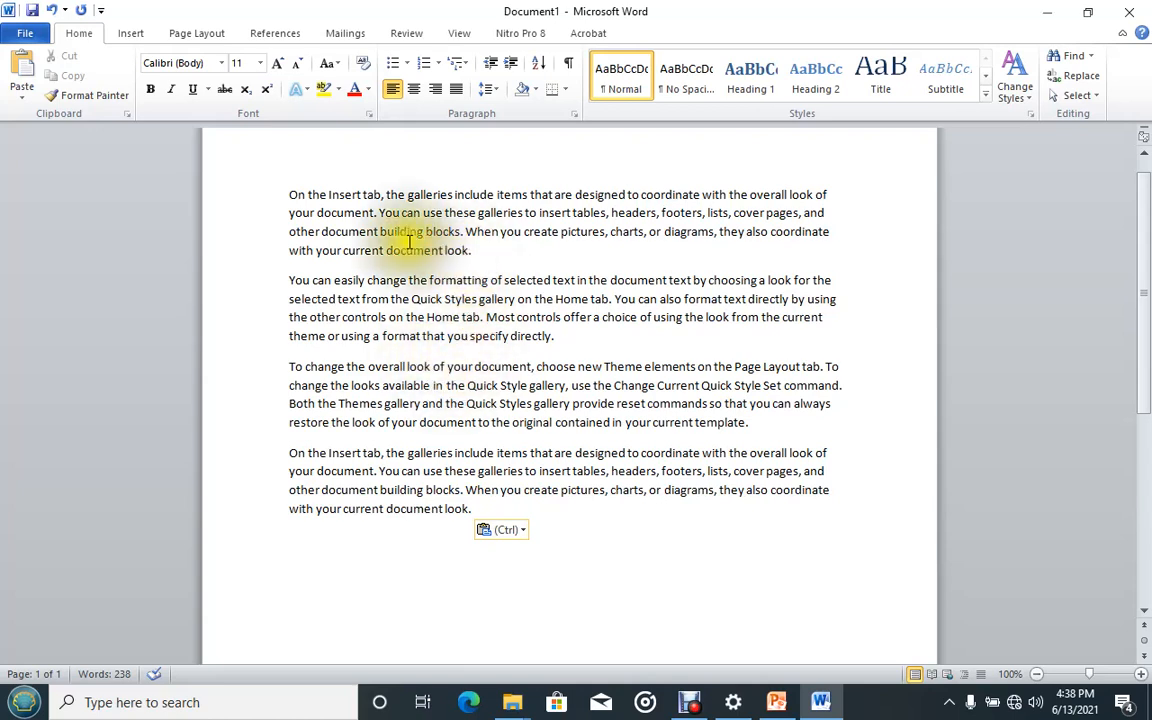
scroll(378, 236, down, 3)
scroll(377, 240, up, 2)
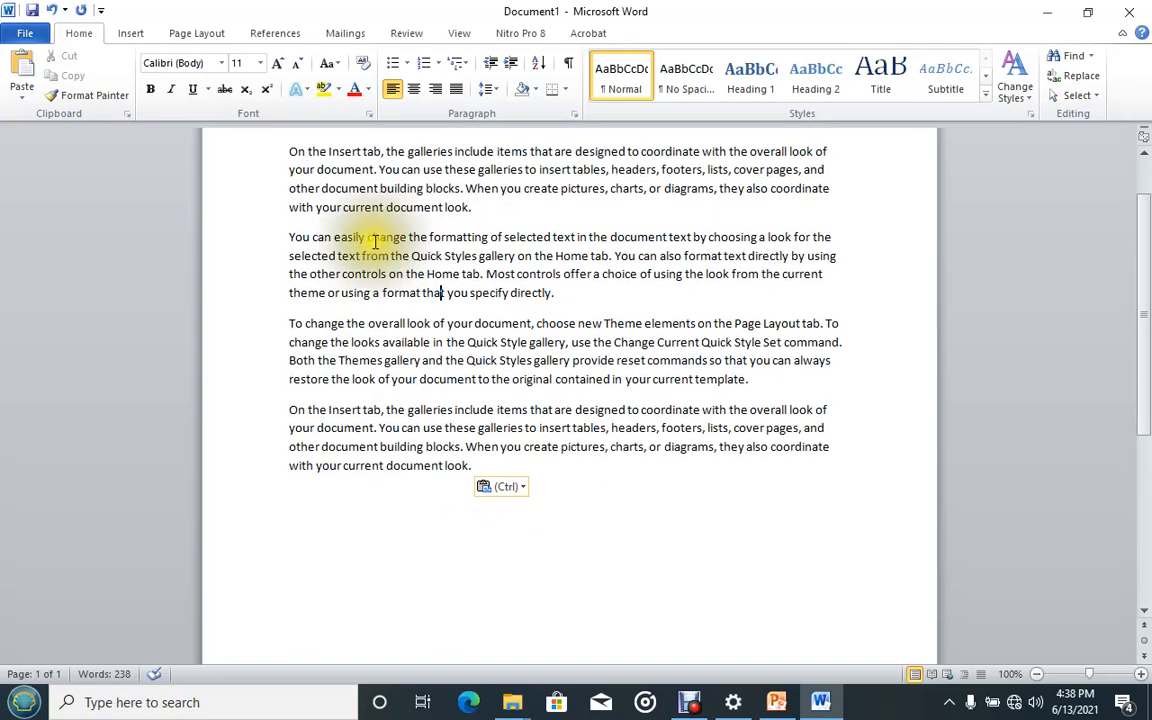
scroll(375, 240, up, 1)
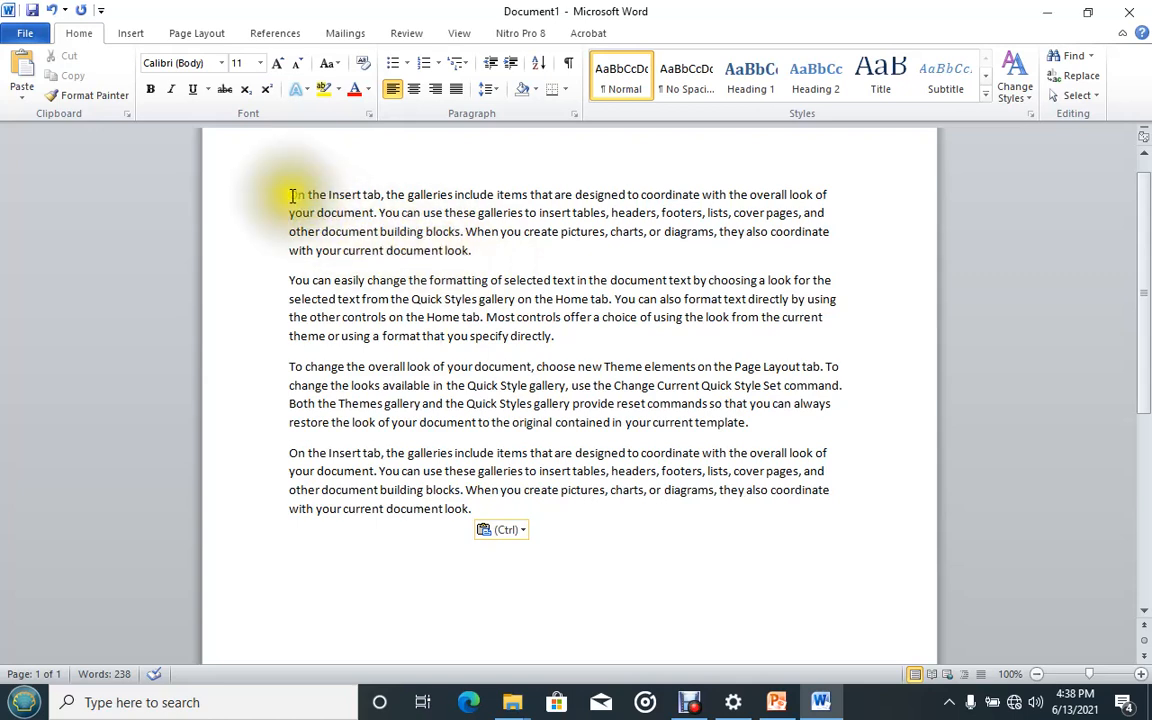
Move the first paragraph to the end of the document by cutting and pasting it.
drag(288, 195, 470, 252)
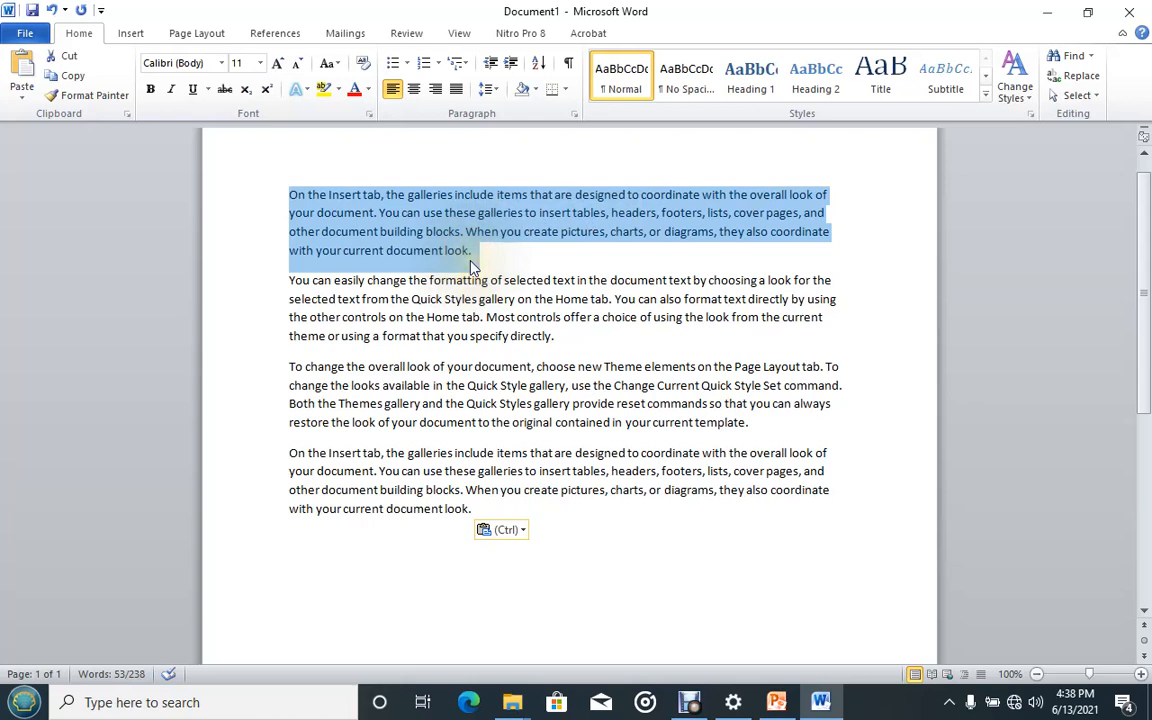
click(55, 60)
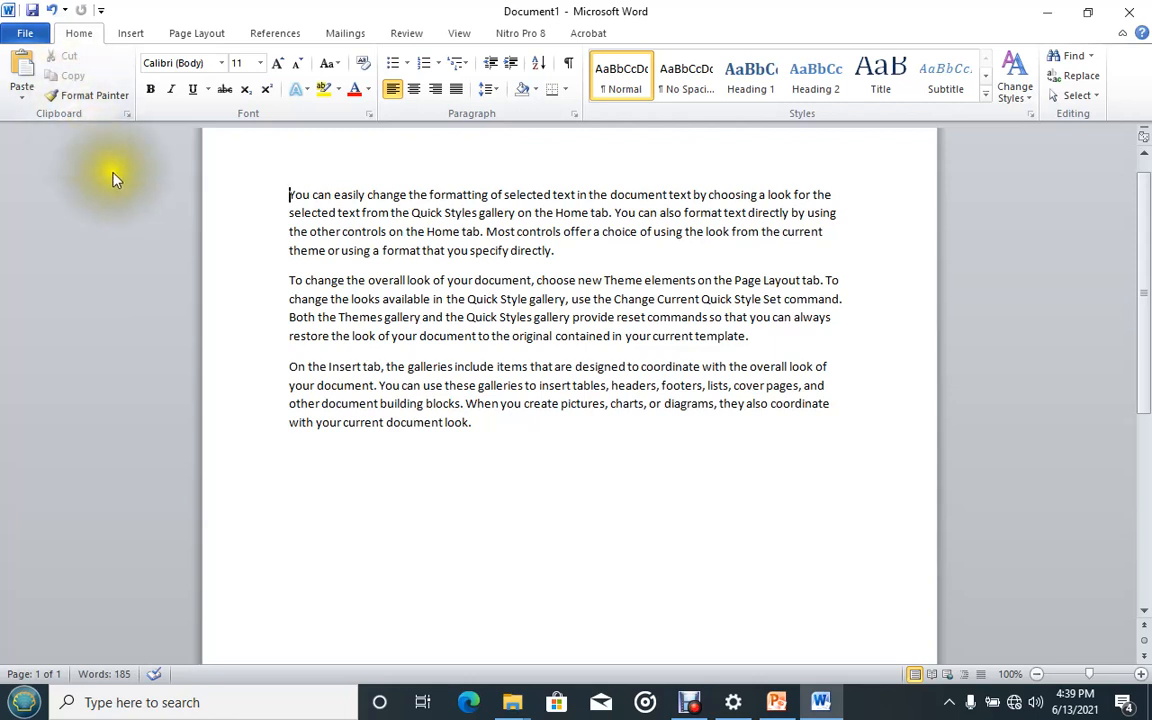
click(288, 453)
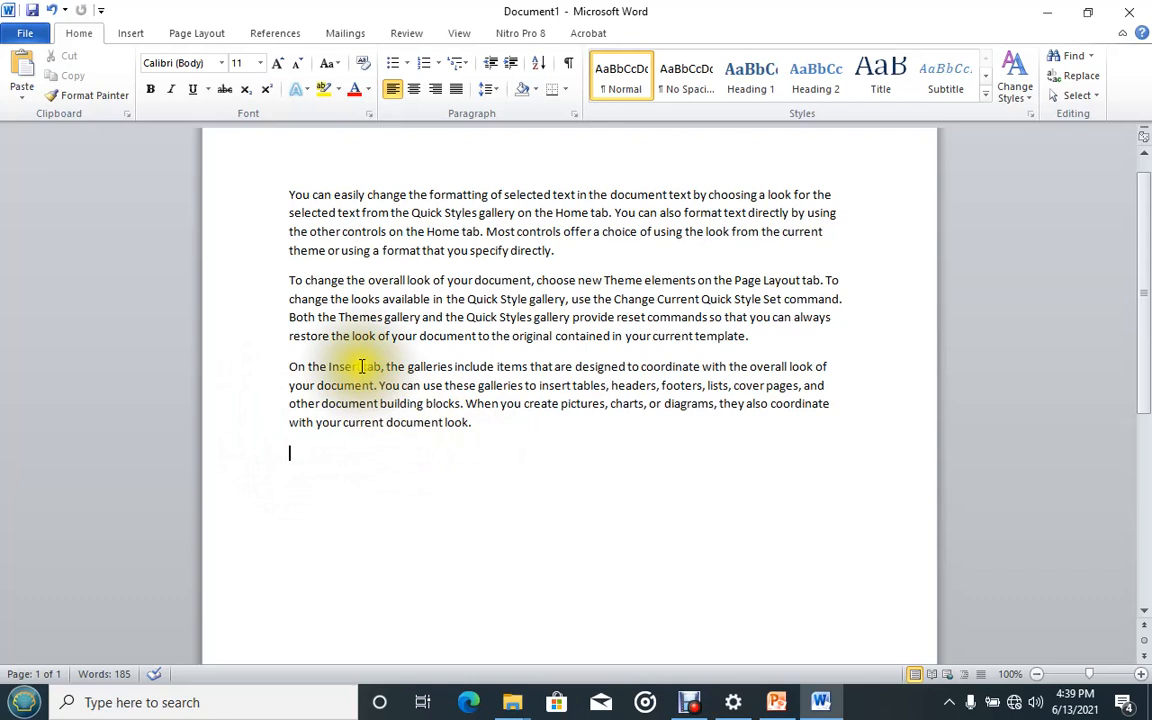
click(16, 63)
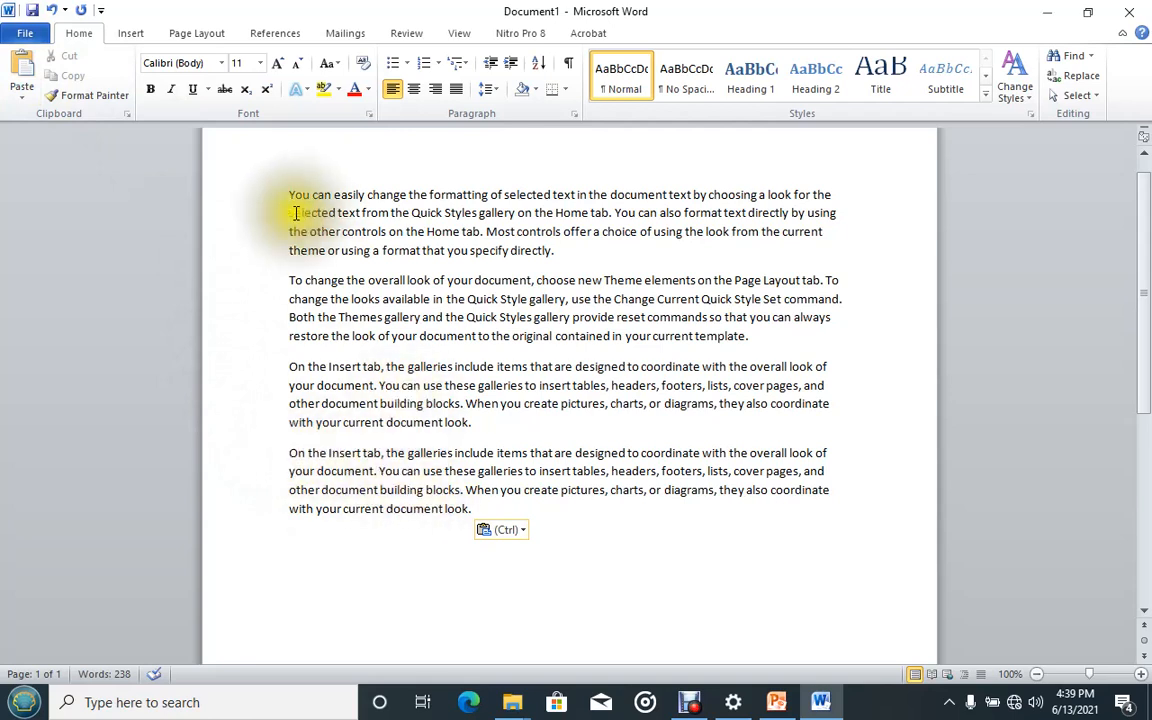
scroll(297, 180, up, 2)
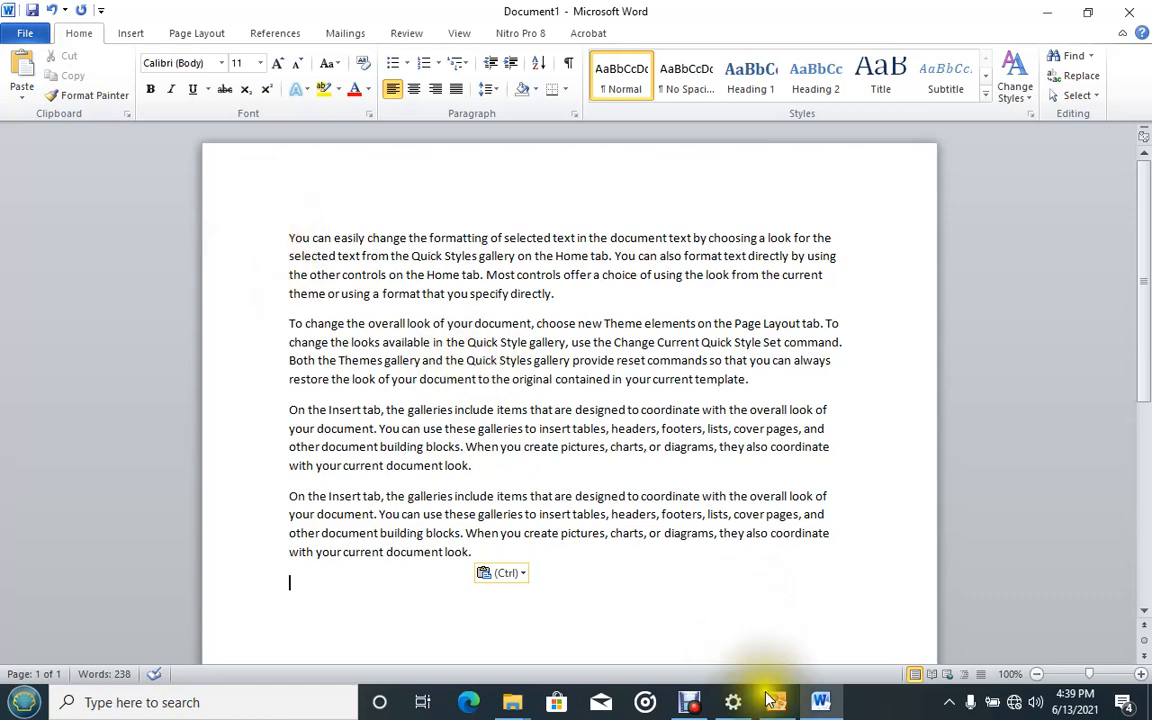
click(707, 575)
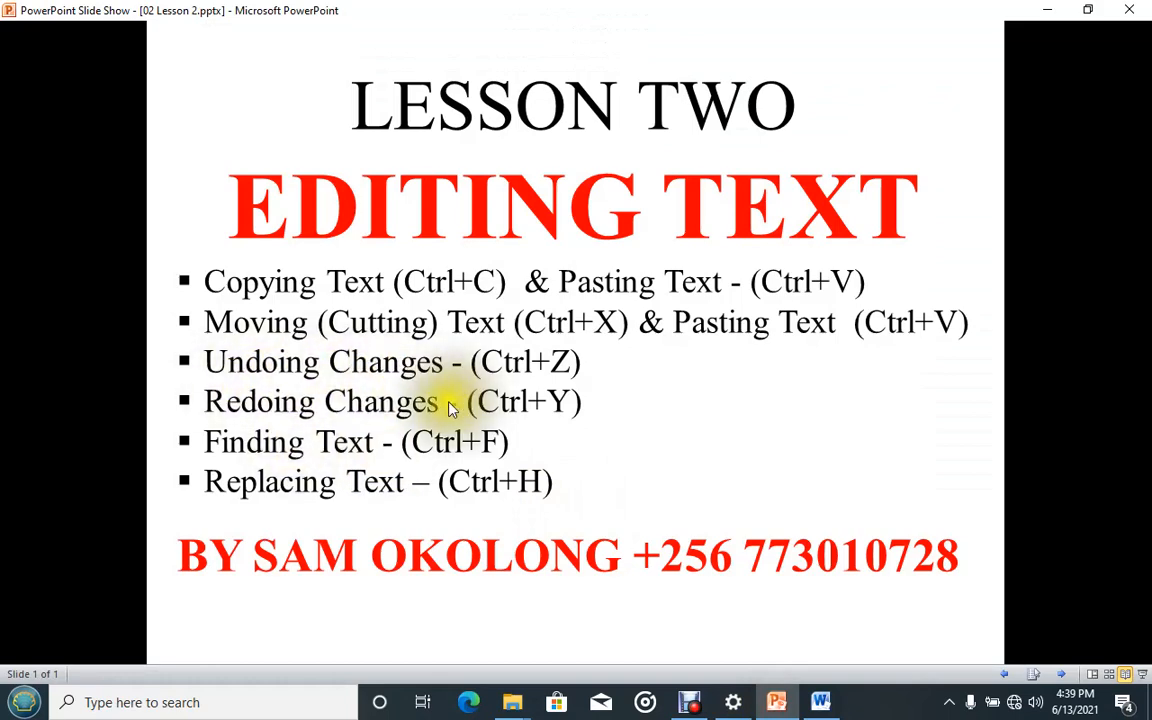
click(778, 700)
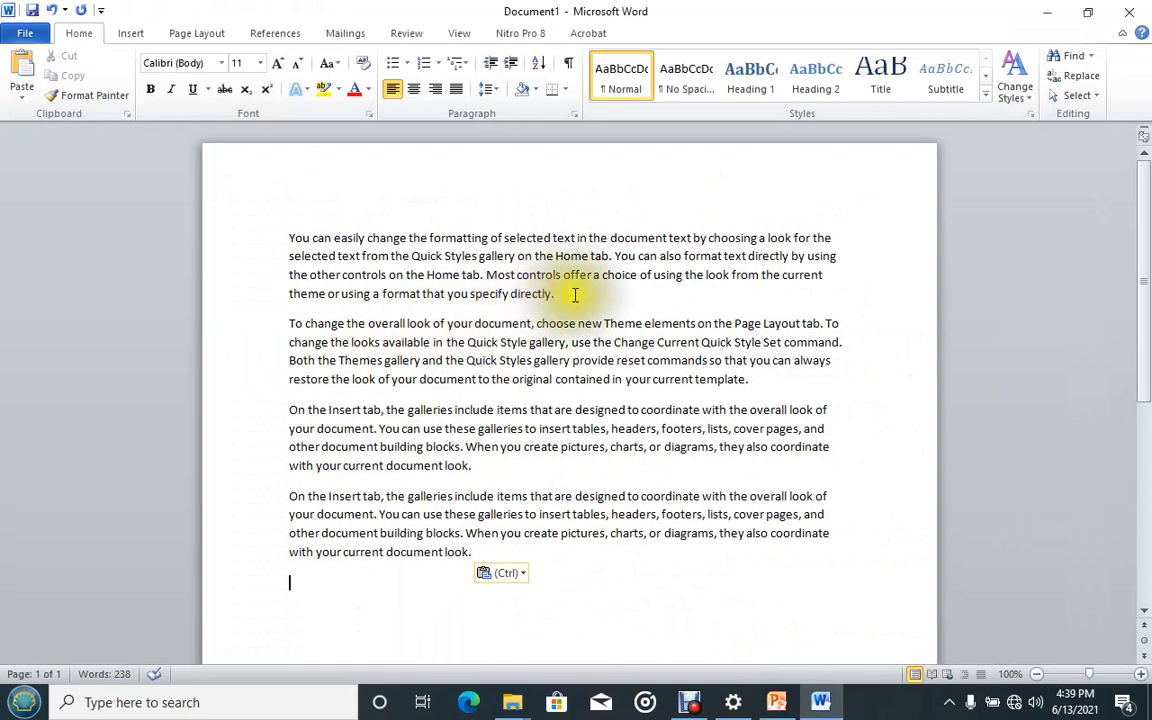
Highlight the text "format that you specify directly." at the end of the first paragraph.
drag(559, 294, 398, 287)
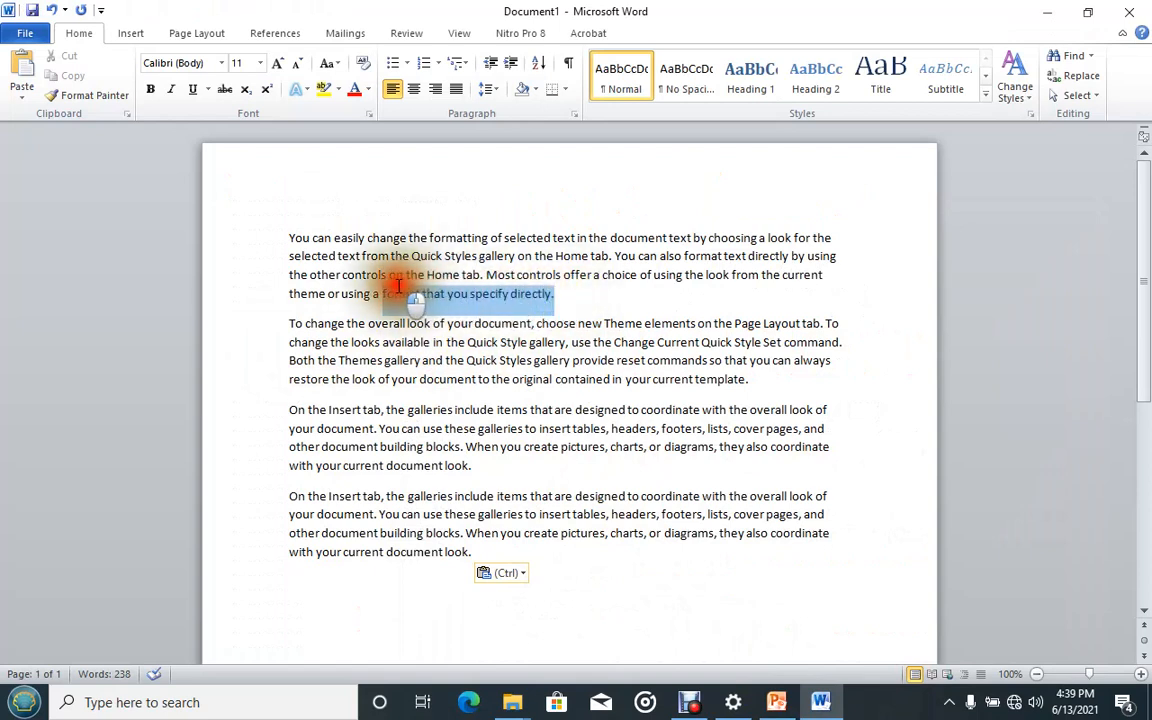
click(323, 89)
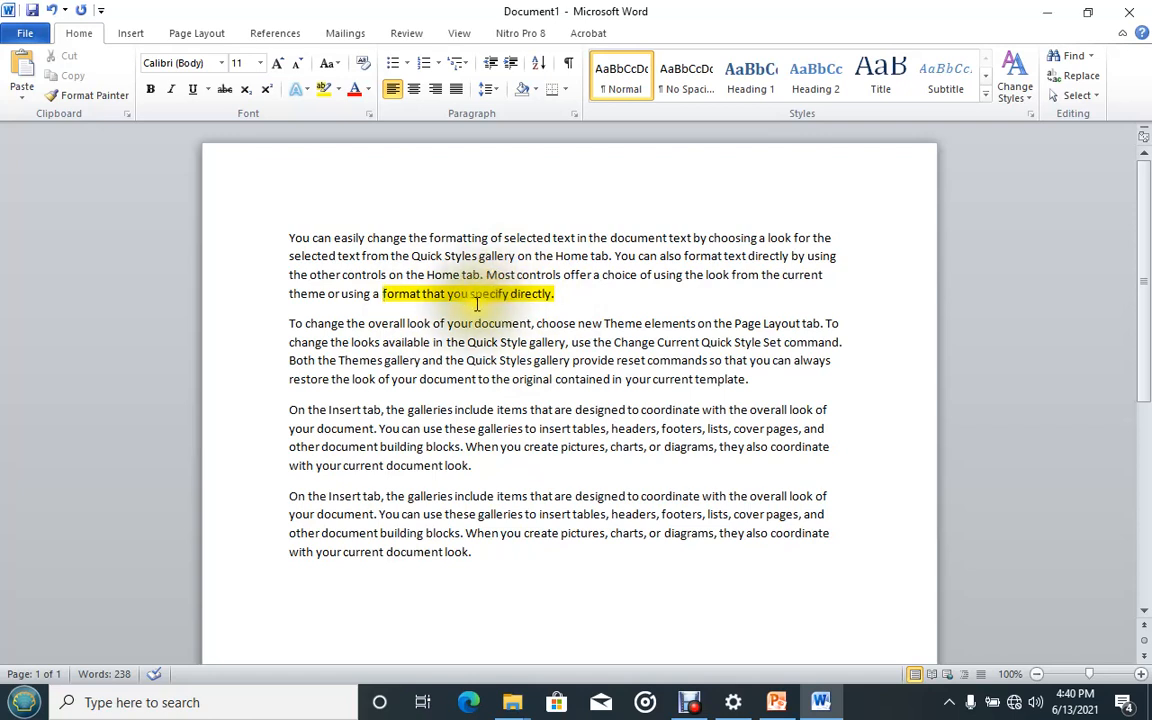
Undo the highlight on the end of the first paragraph, redo it, and undo it once more.
click(50, 12)
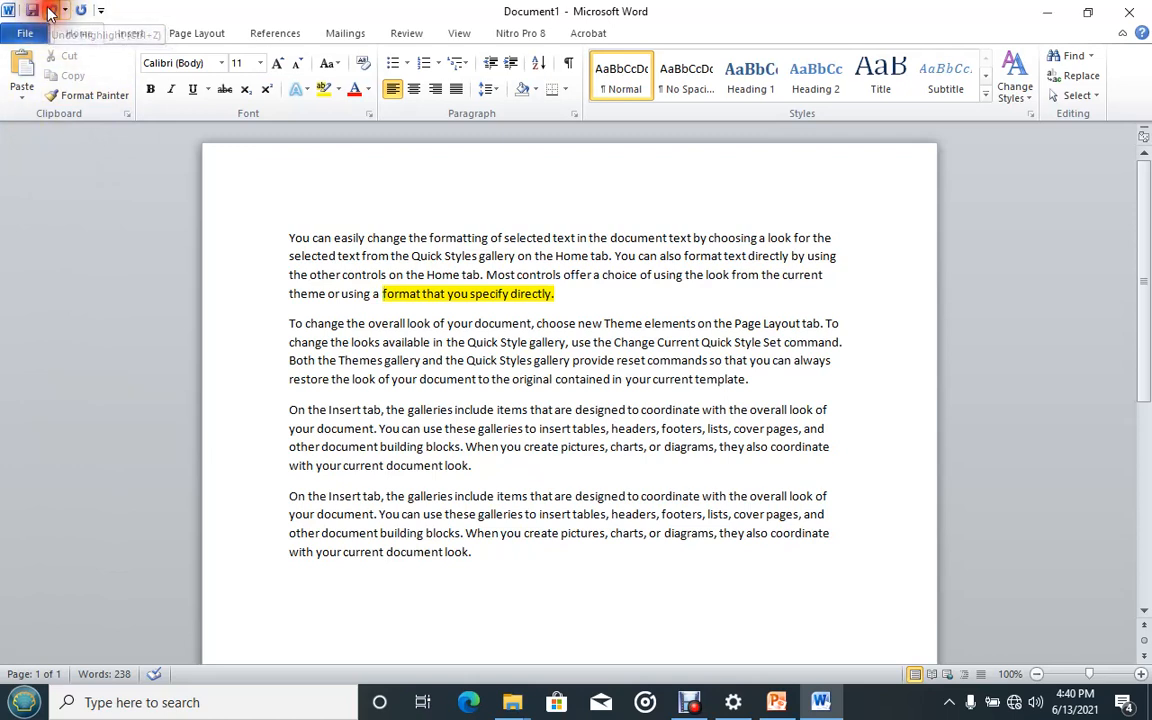
click(557, 294)
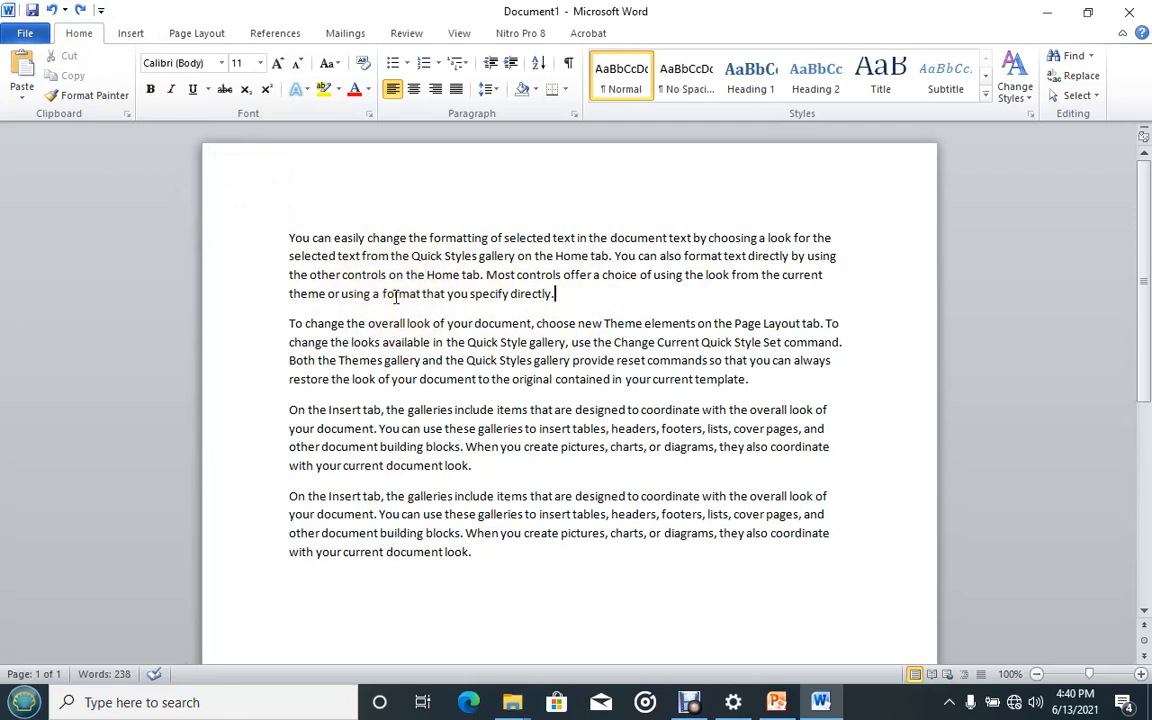
click(82, 10)
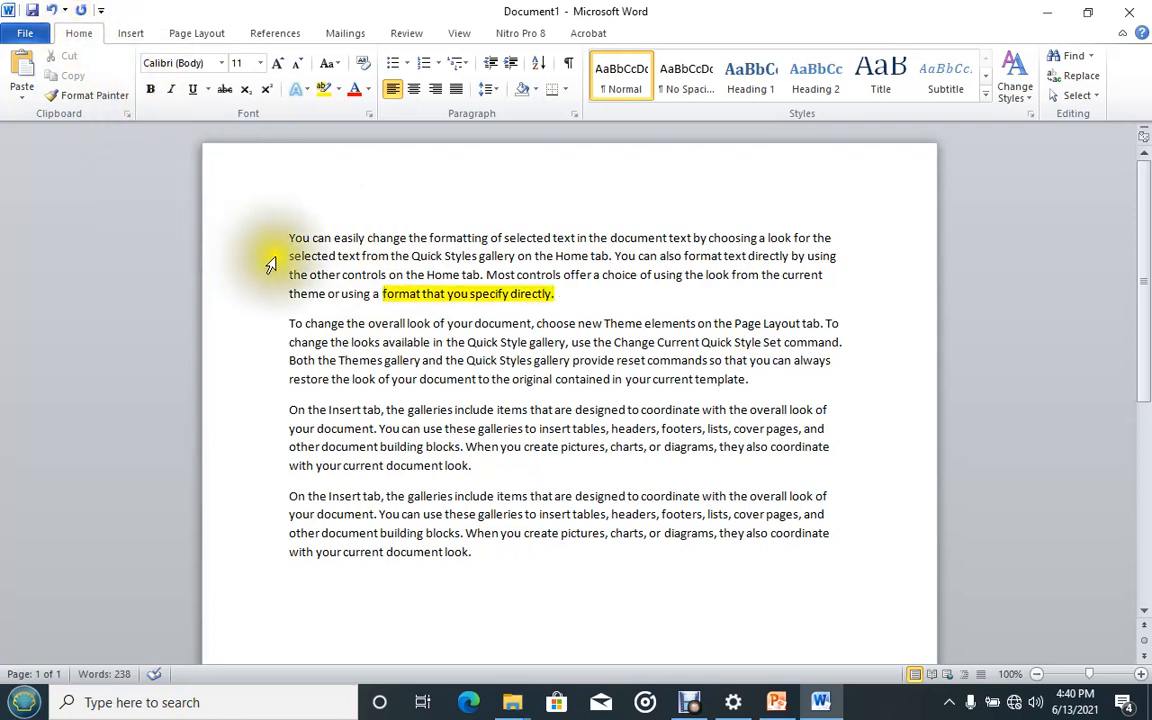
click(51, 10)
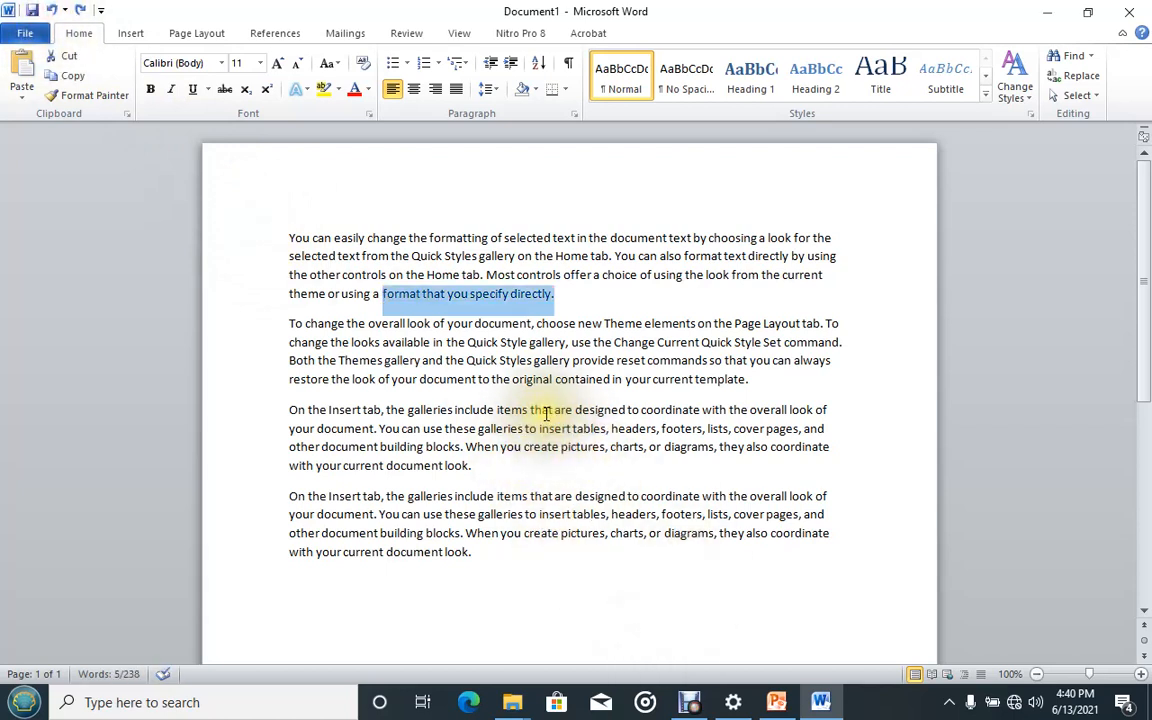
Switch to the lesson slide show to review the topic list, then return to the document.
click(780, 701)
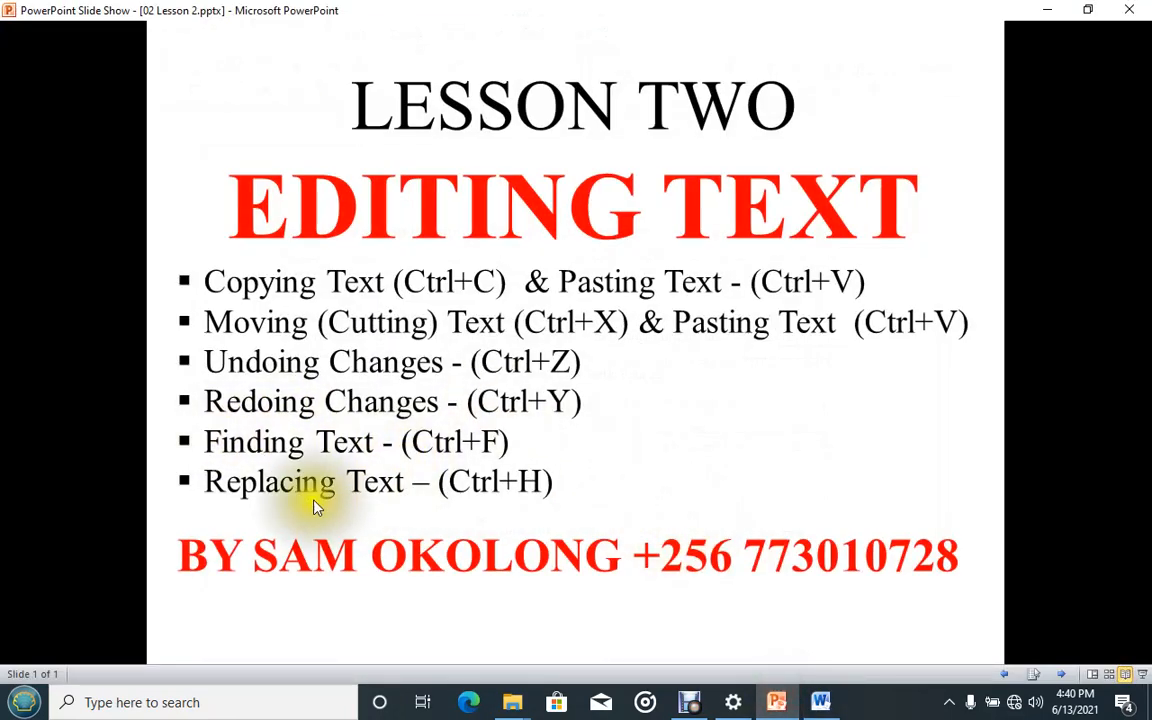
click(820, 701)
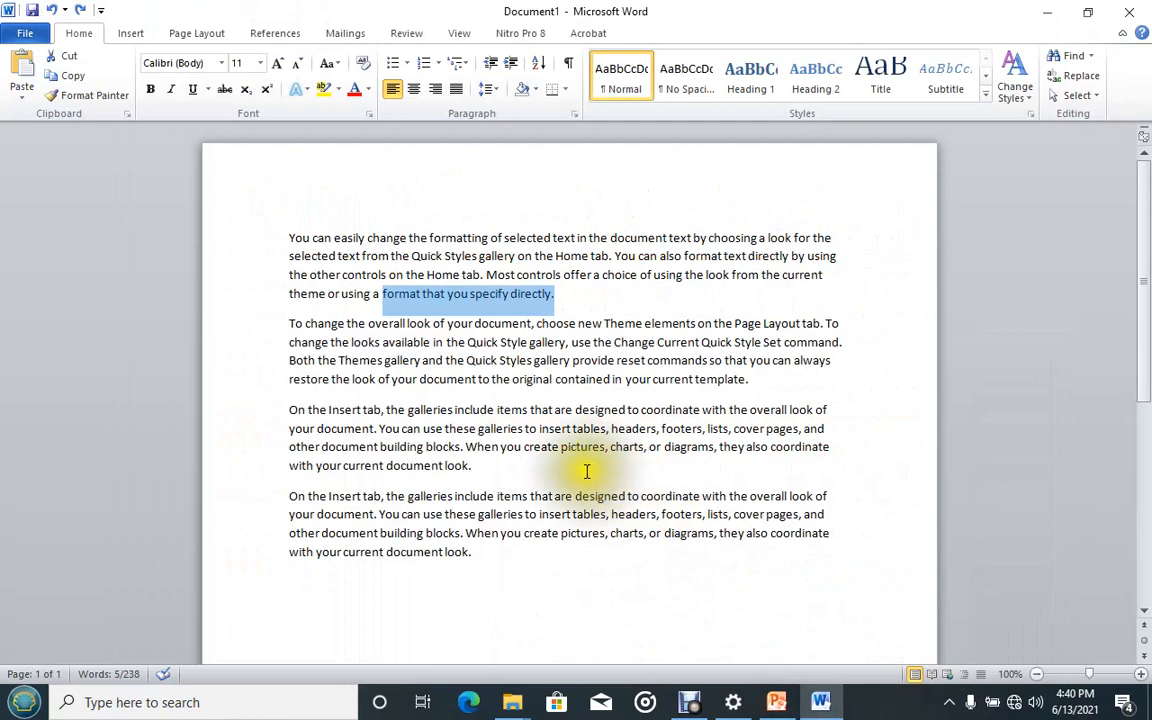
click(475, 420)
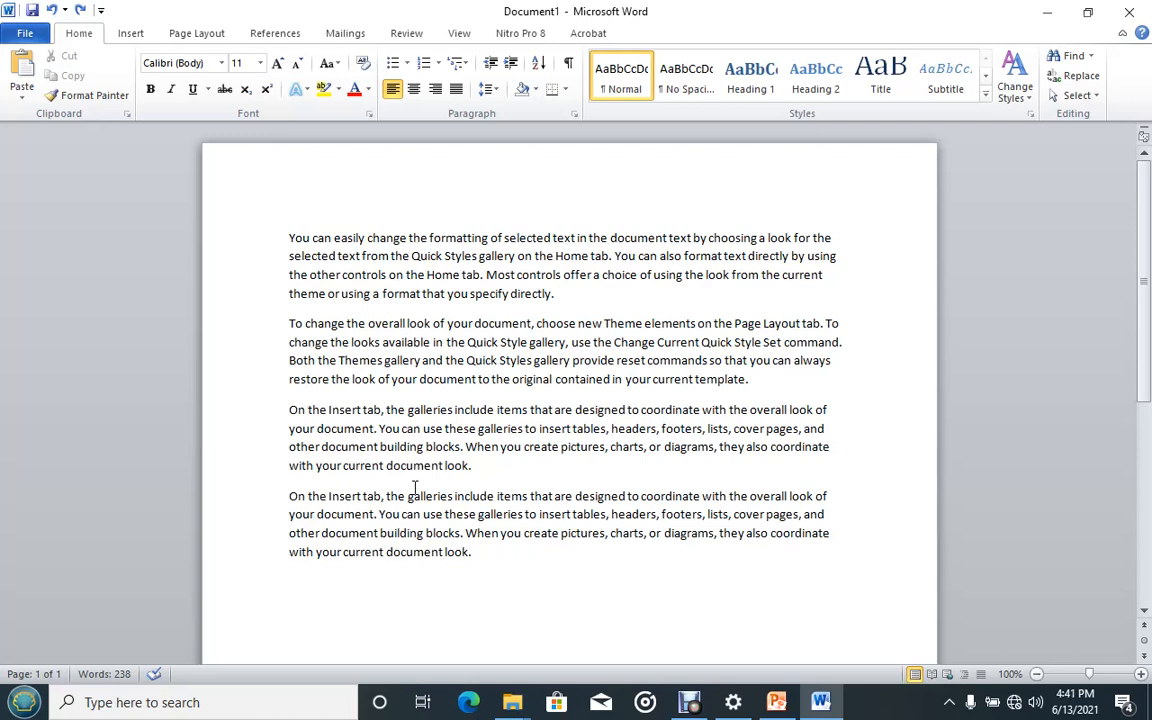
scroll(408, 488, down, 2)
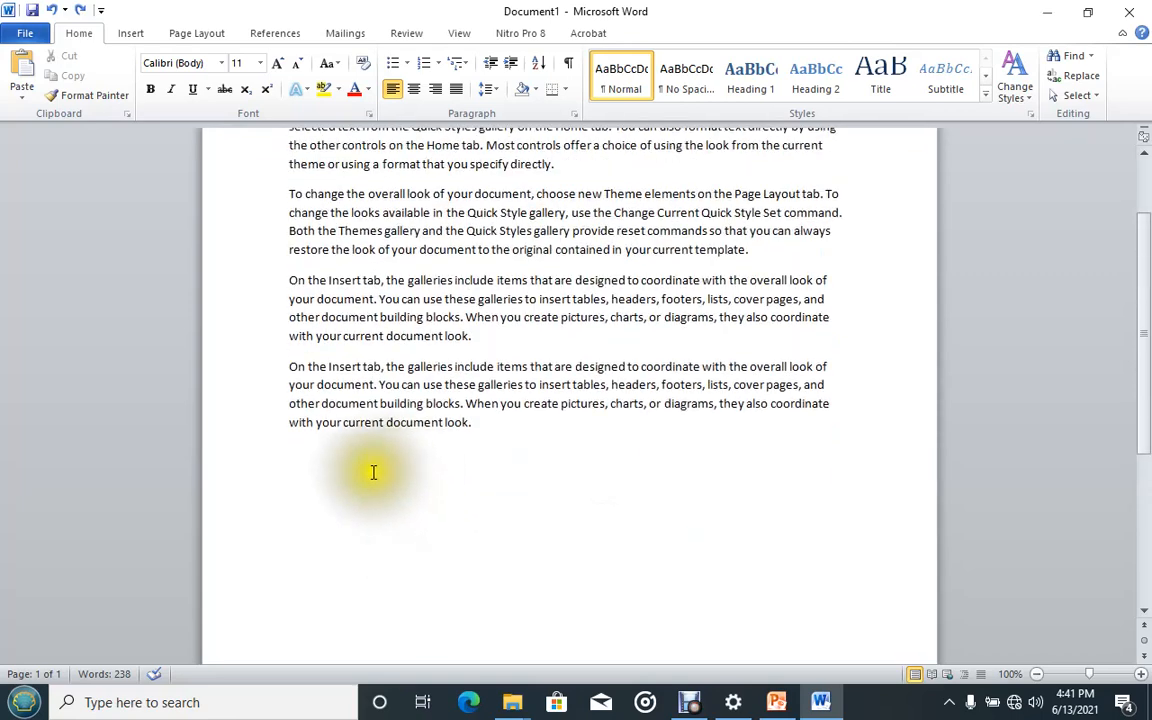
scroll(373, 470, up, 2)
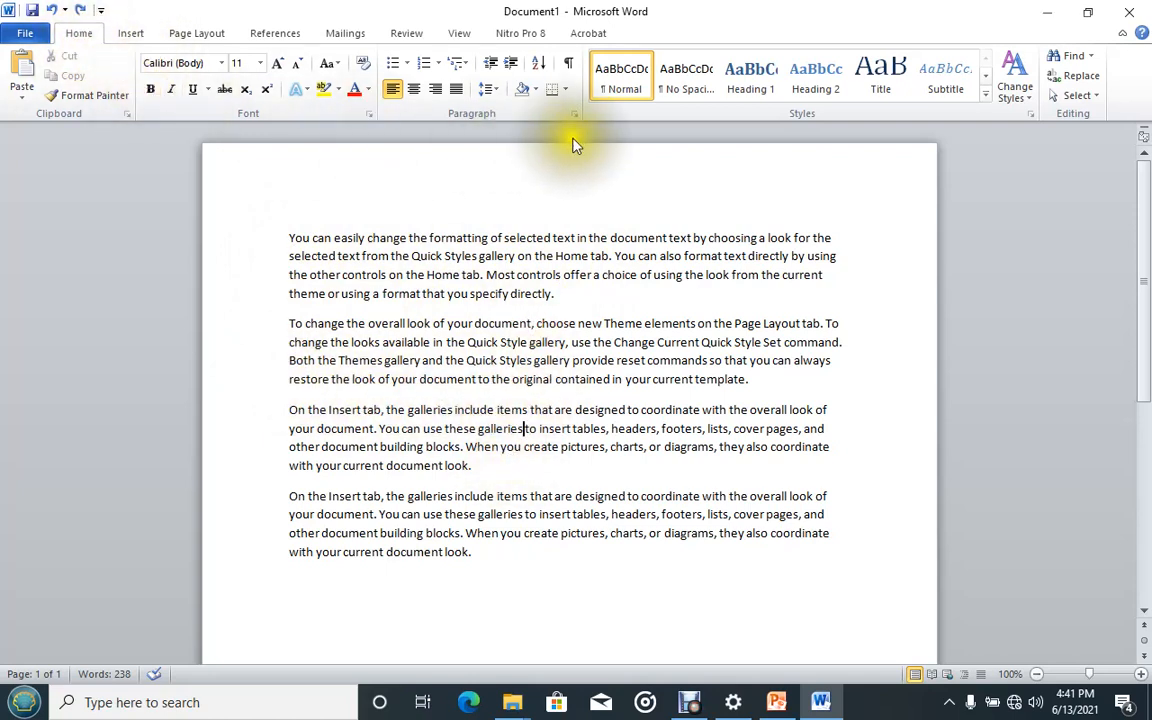
Search the document for the word "insert" in the Navigation pane, then close the pane.
click(1070, 58)
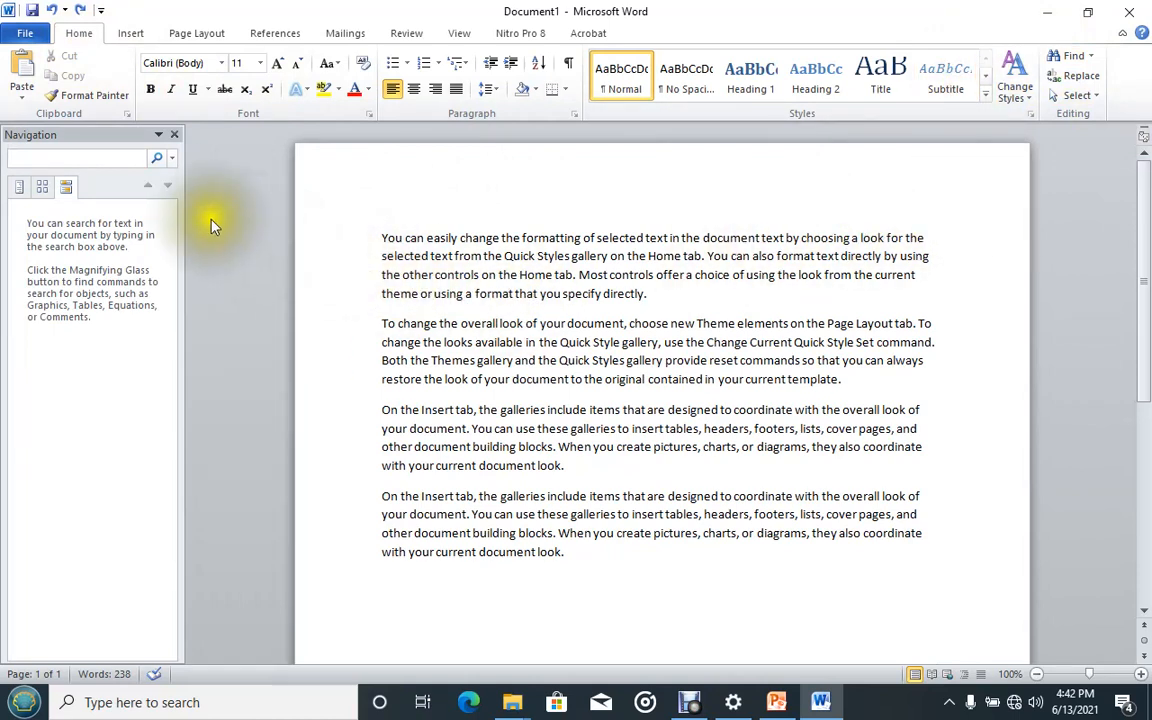
click(34, 161)
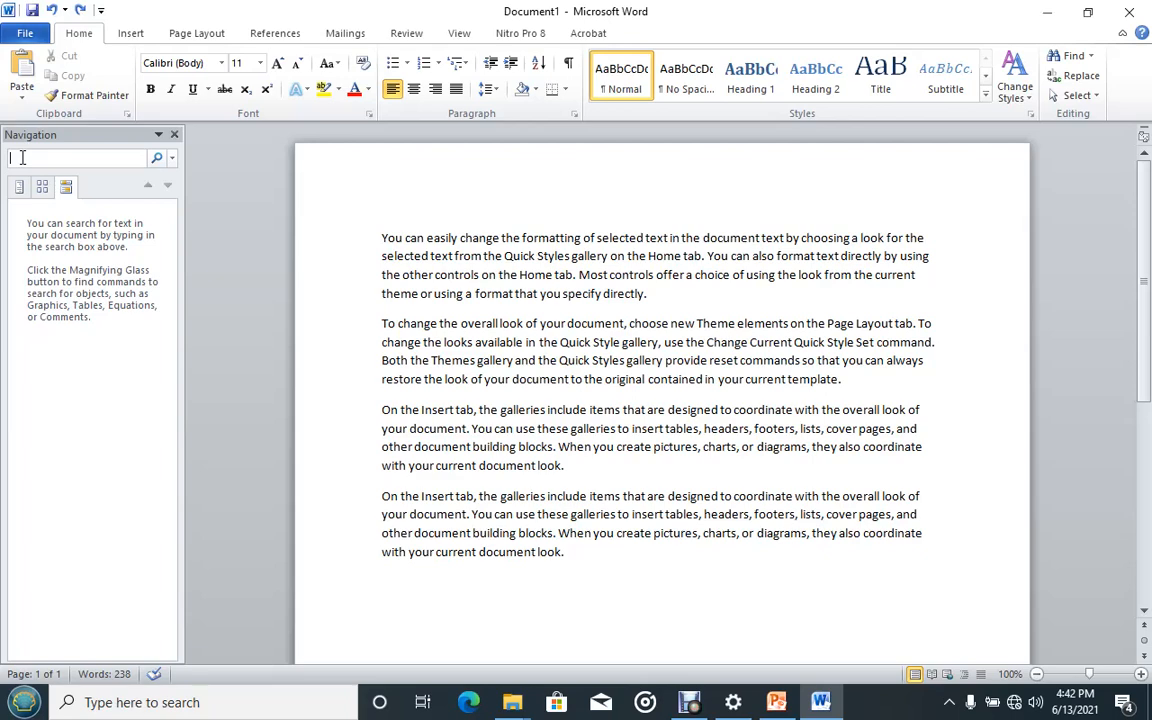
text(inser)
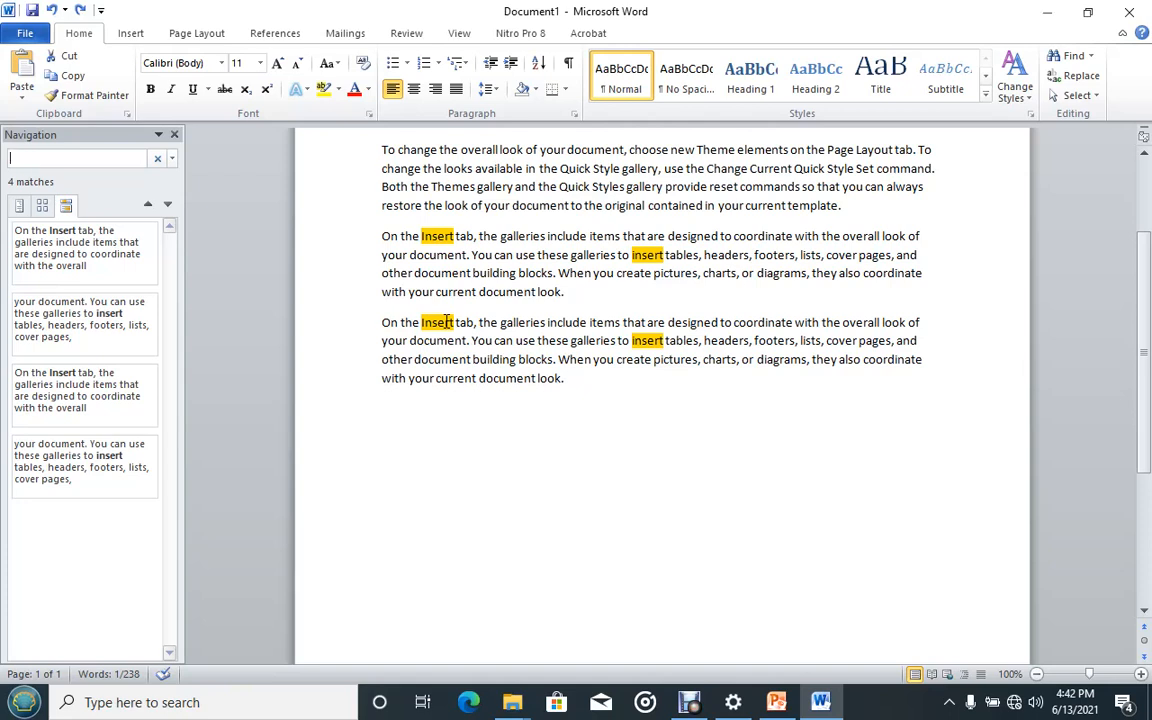
click(176, 135)
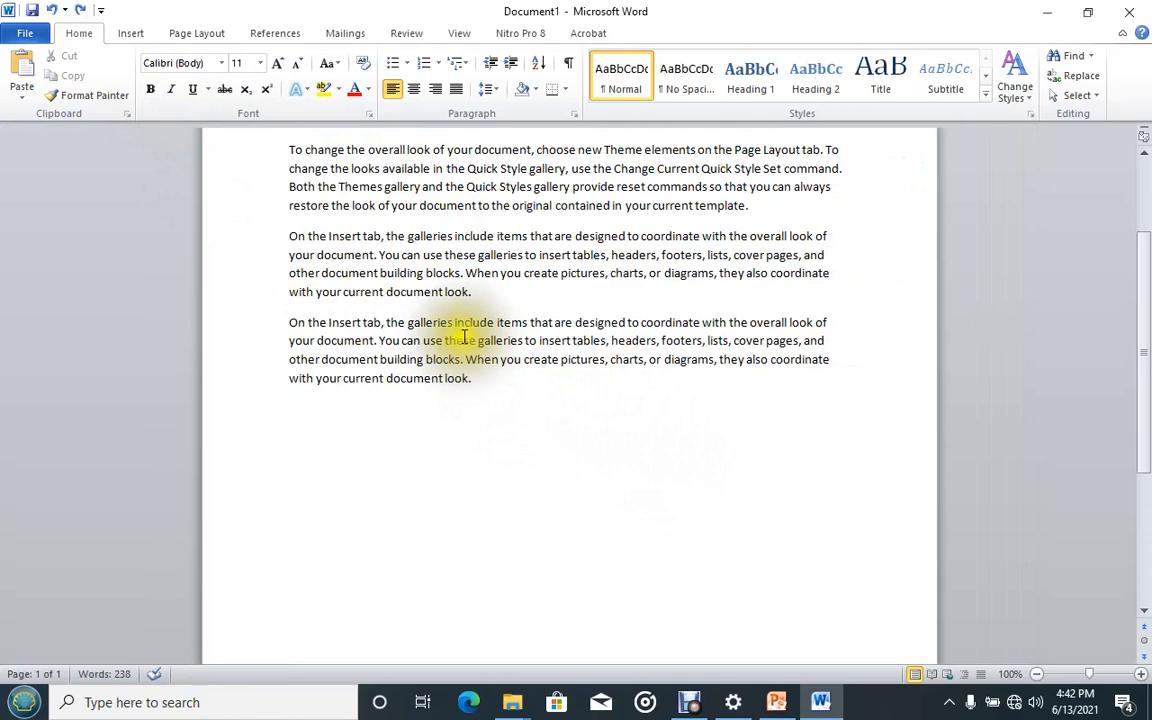
scroll(463, 335, up, 2)
scroll(462, 336, up, 2)
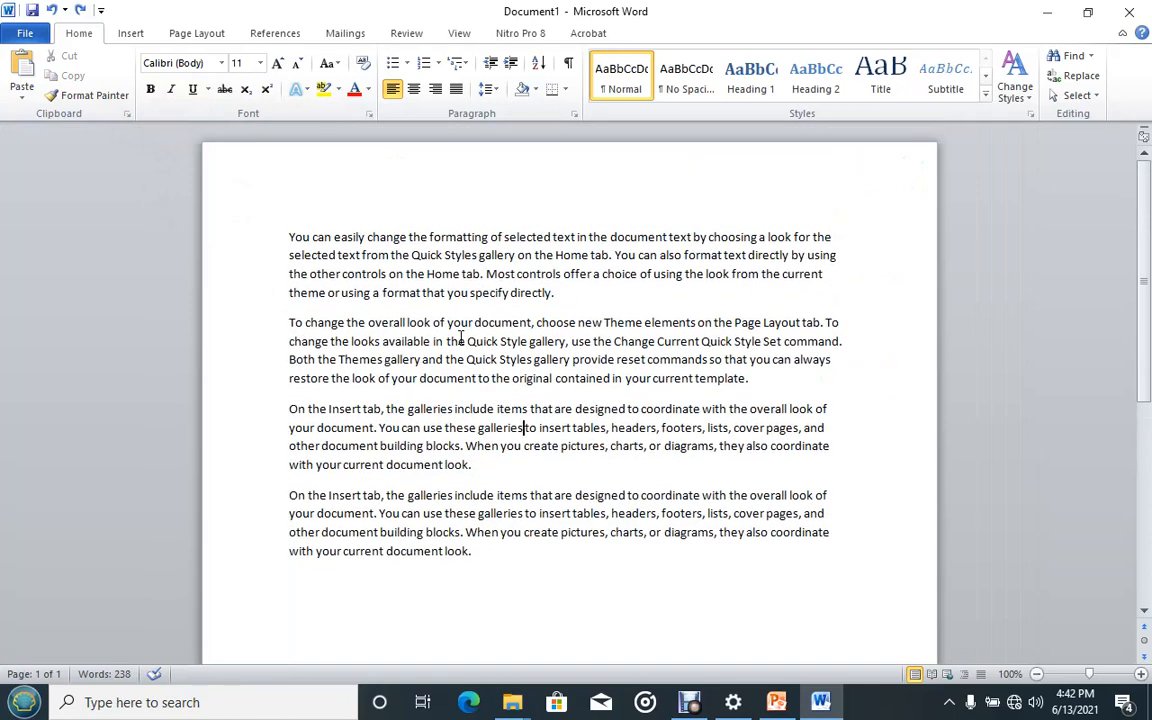
Select the word "Insert" at the start of the third paragraph.
click(341, 292)
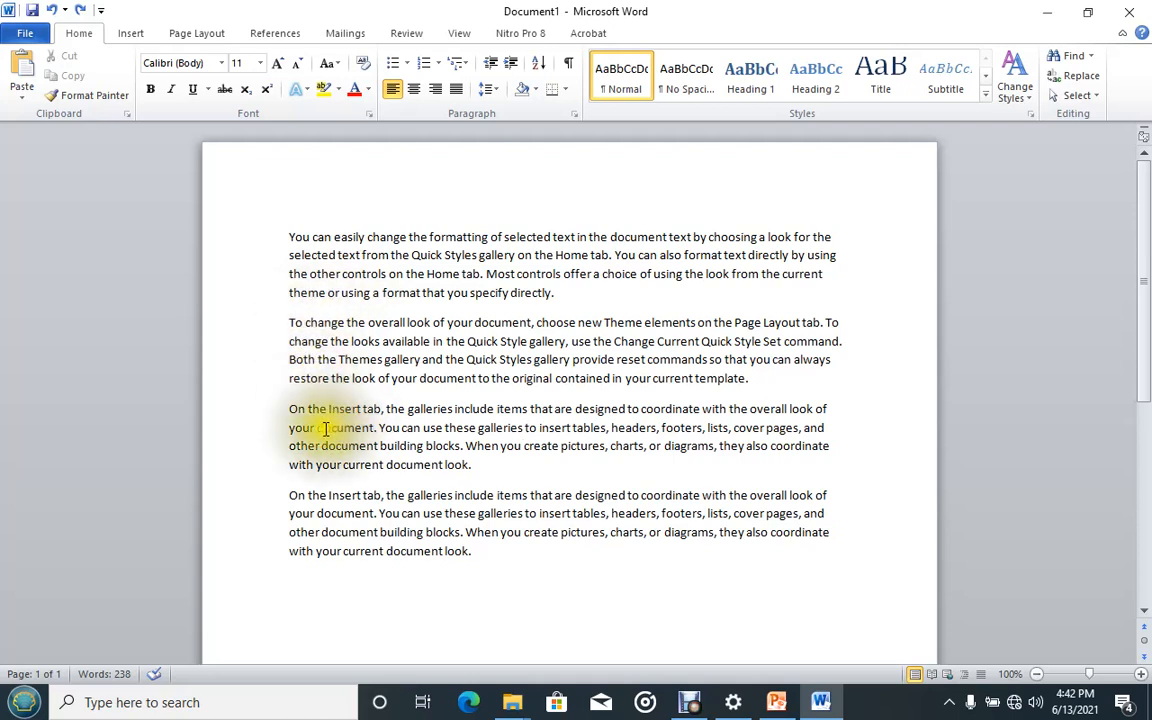
drag(361, 408, 328, 409)
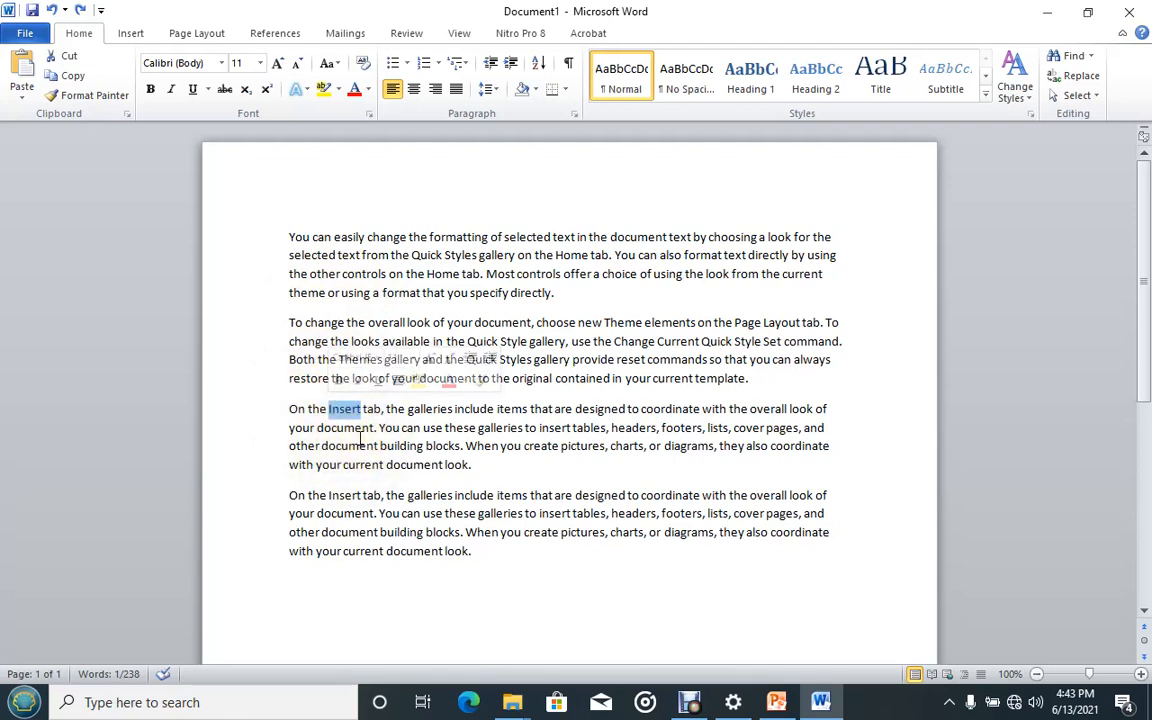
click(390, 330)
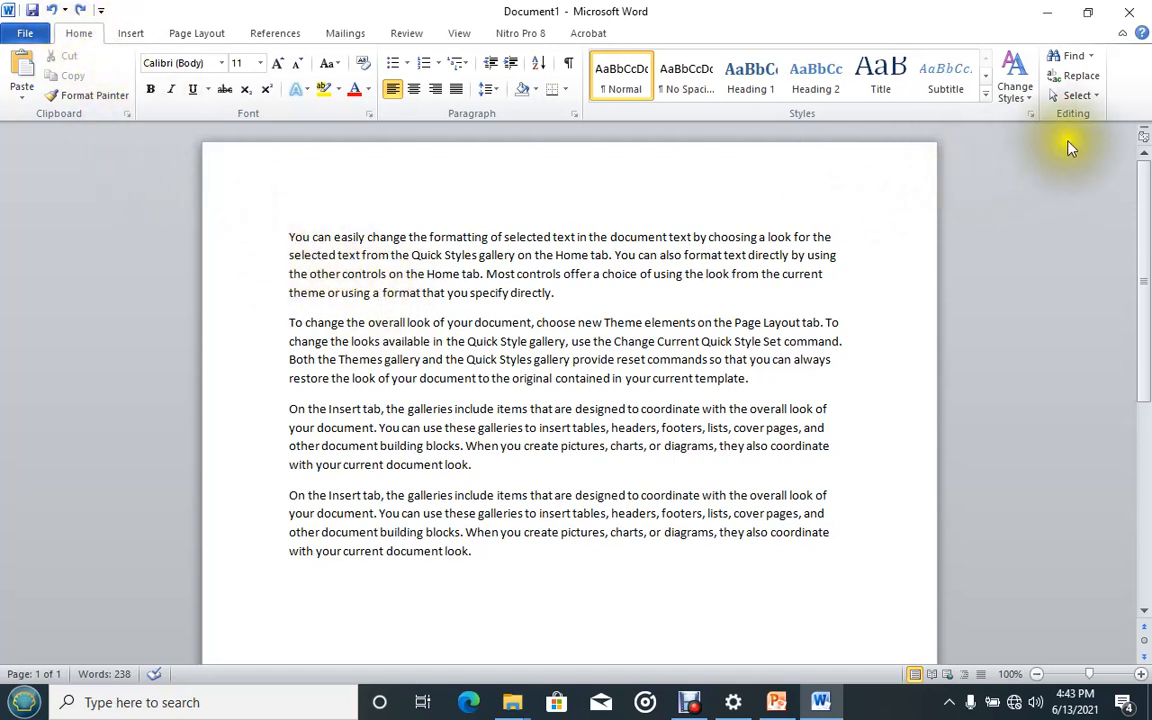
Open the Replace dialog and set it to find "insert" and replace it with "Put".
click(1077, 78)
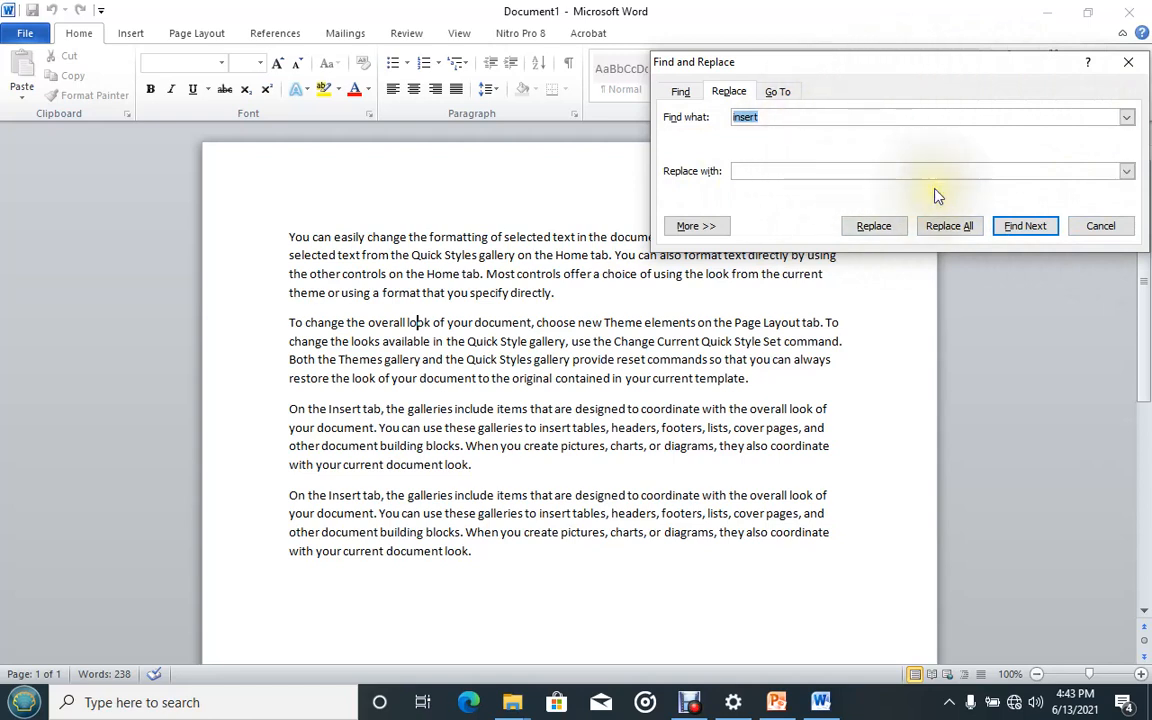
click(679, 92)
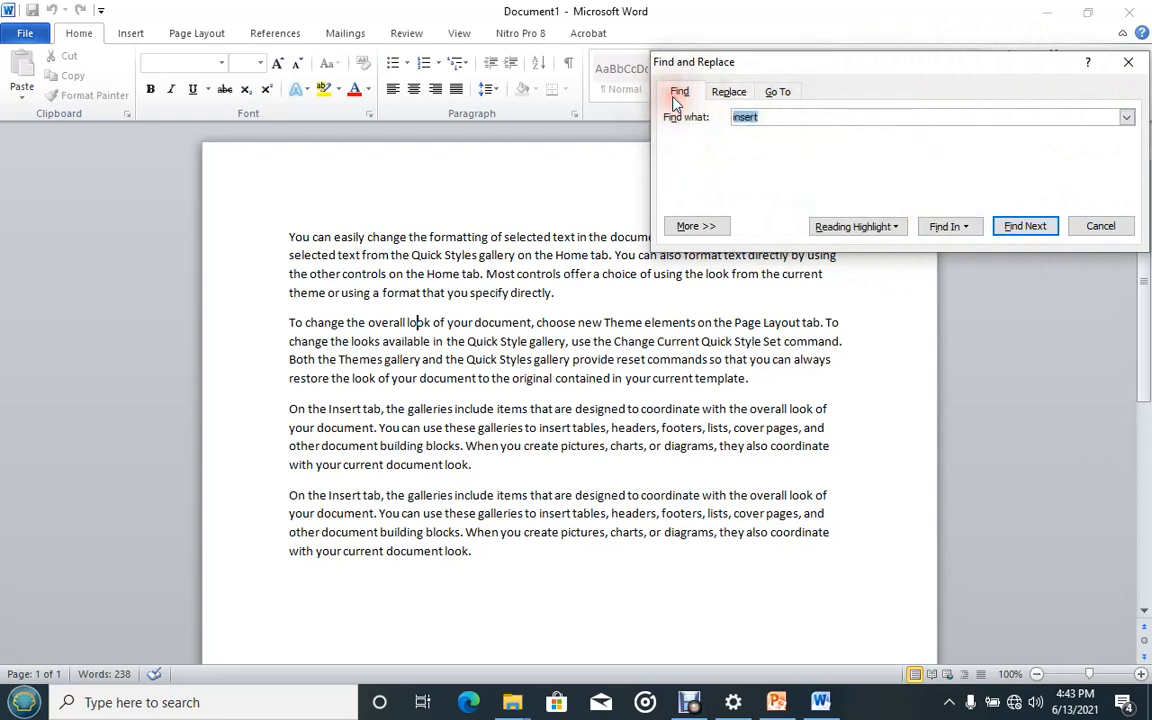
click(728, 93)
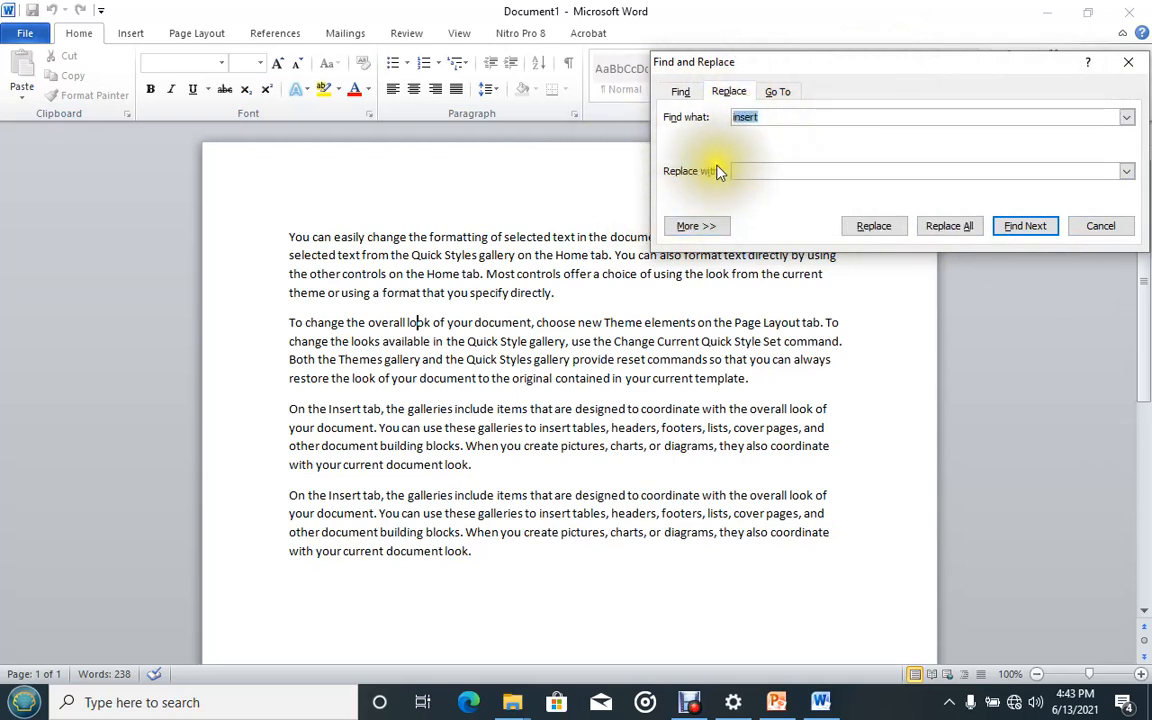
key(BackSpace)
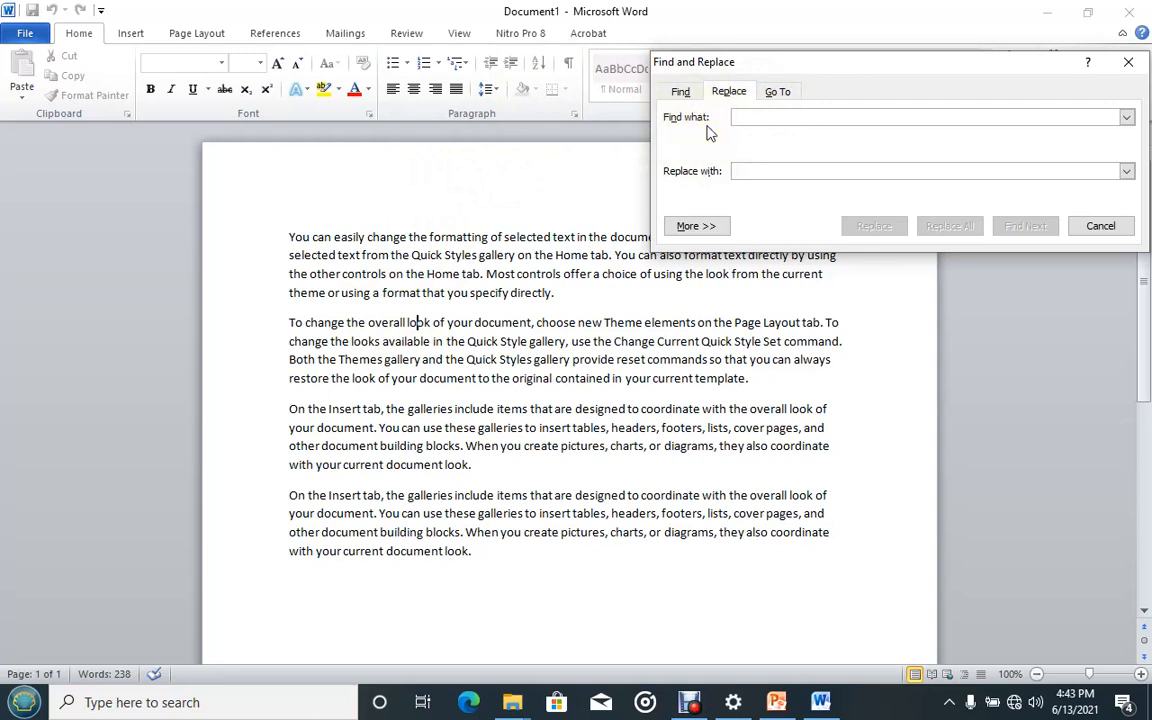
text(l)
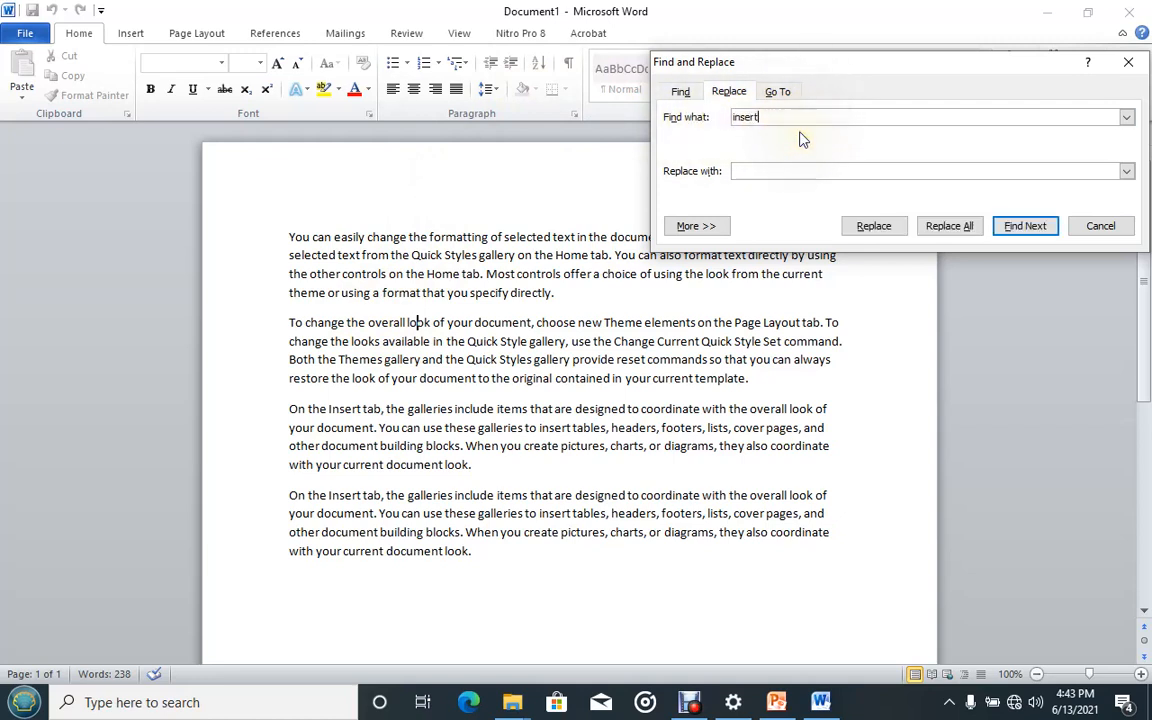
click(759, 171)
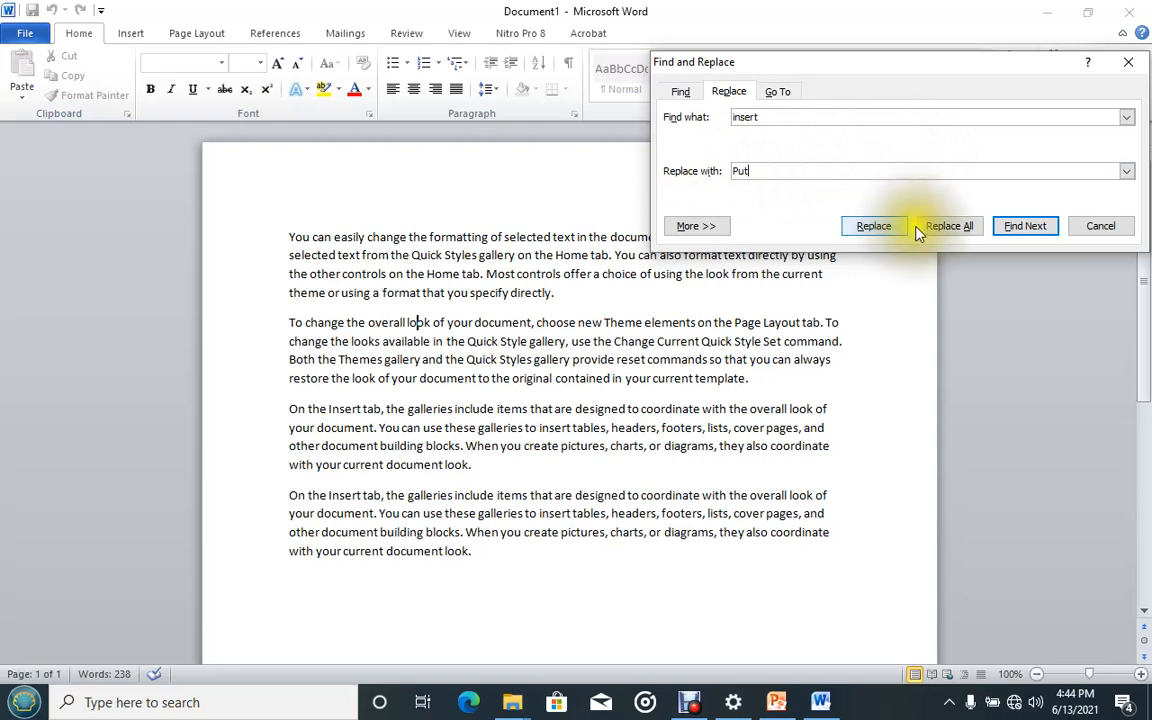
Replace all occurrences of "insert" with "Put" in the document and close the dialog.
click(870, 228)
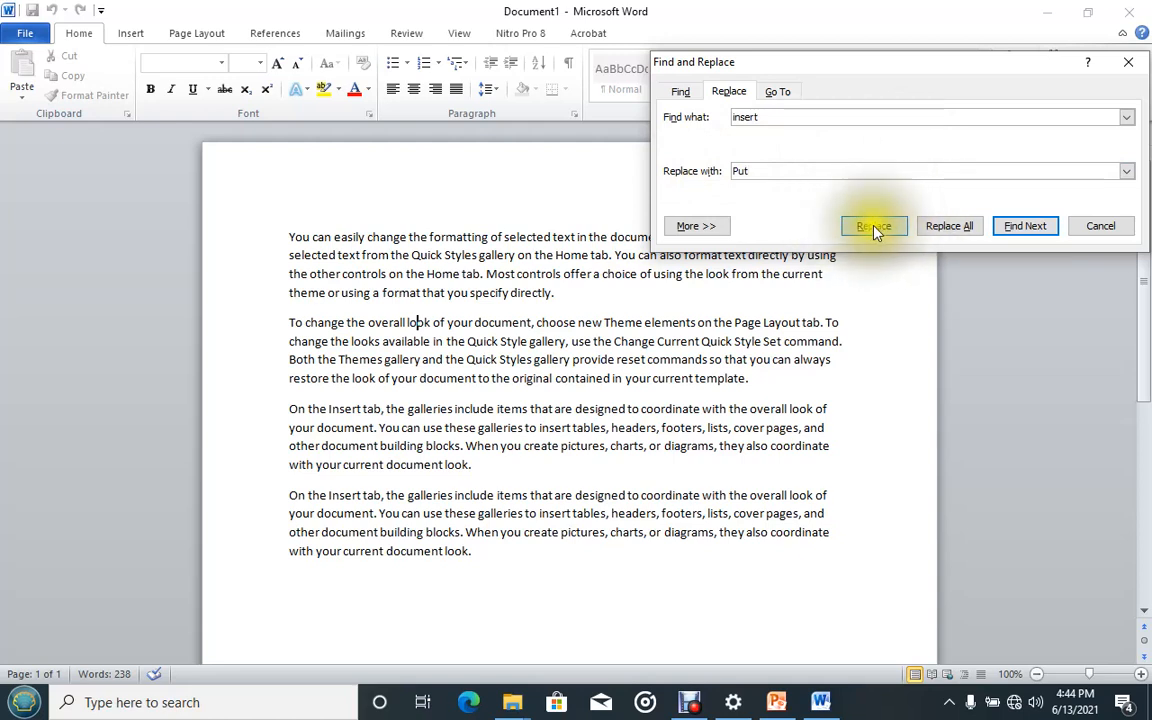
click(874, 230)
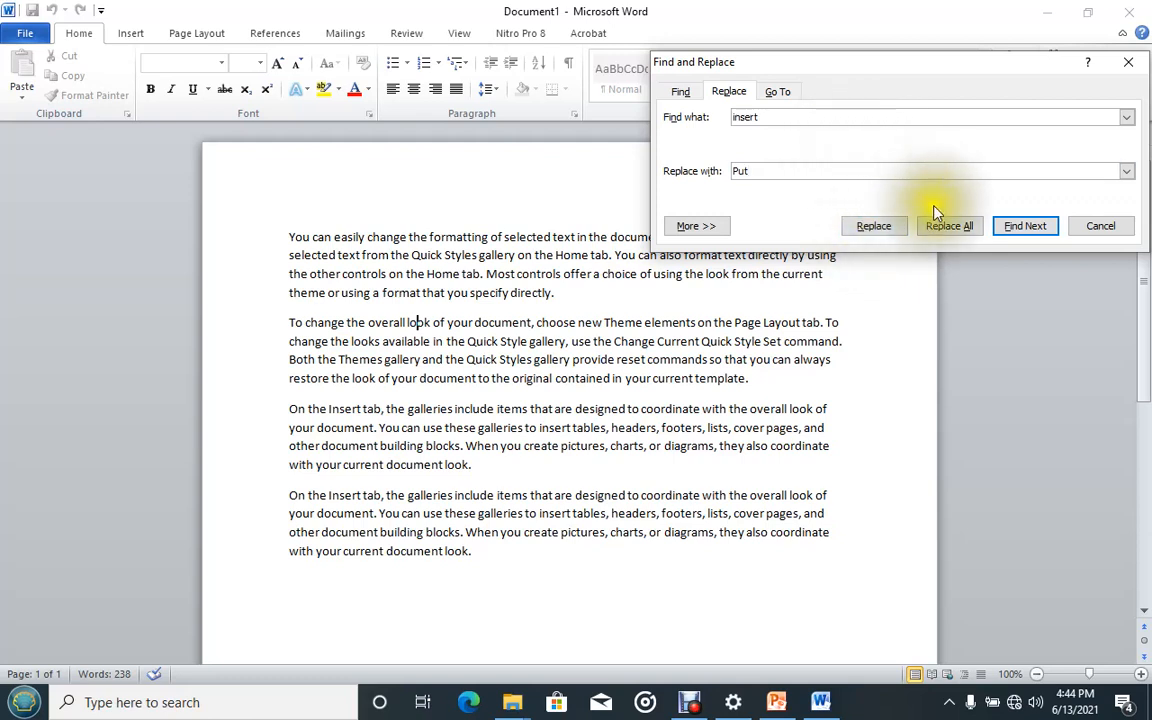
click(946, 227)
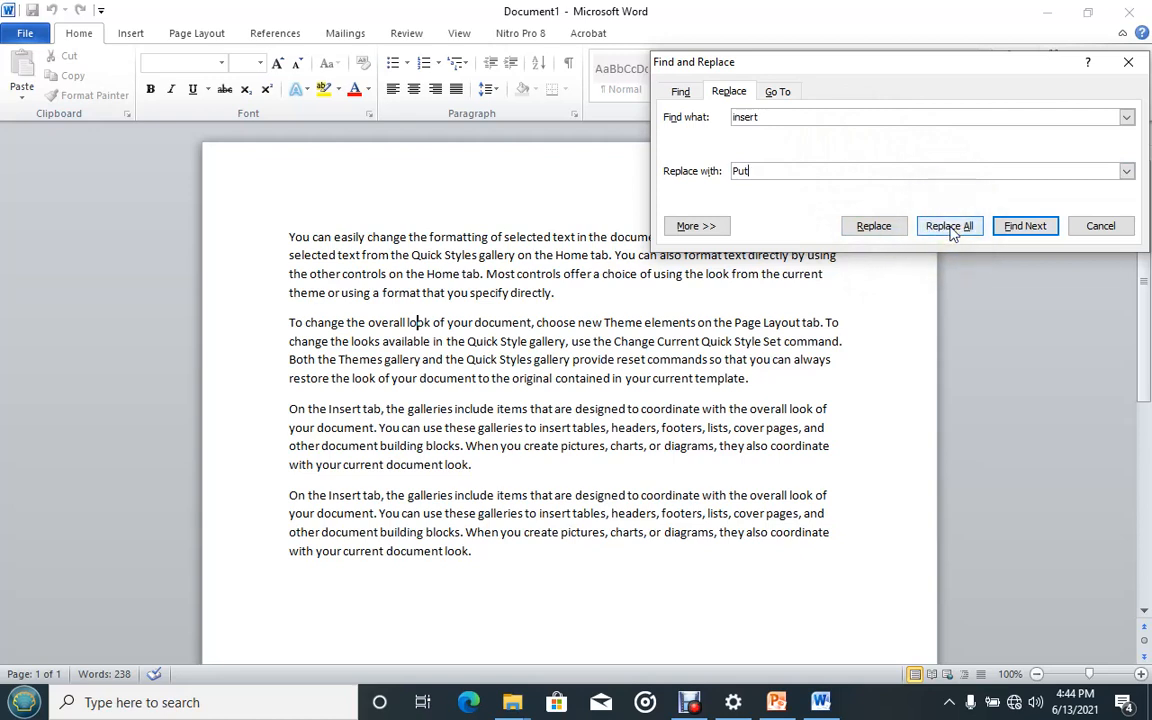
click(950, 227)
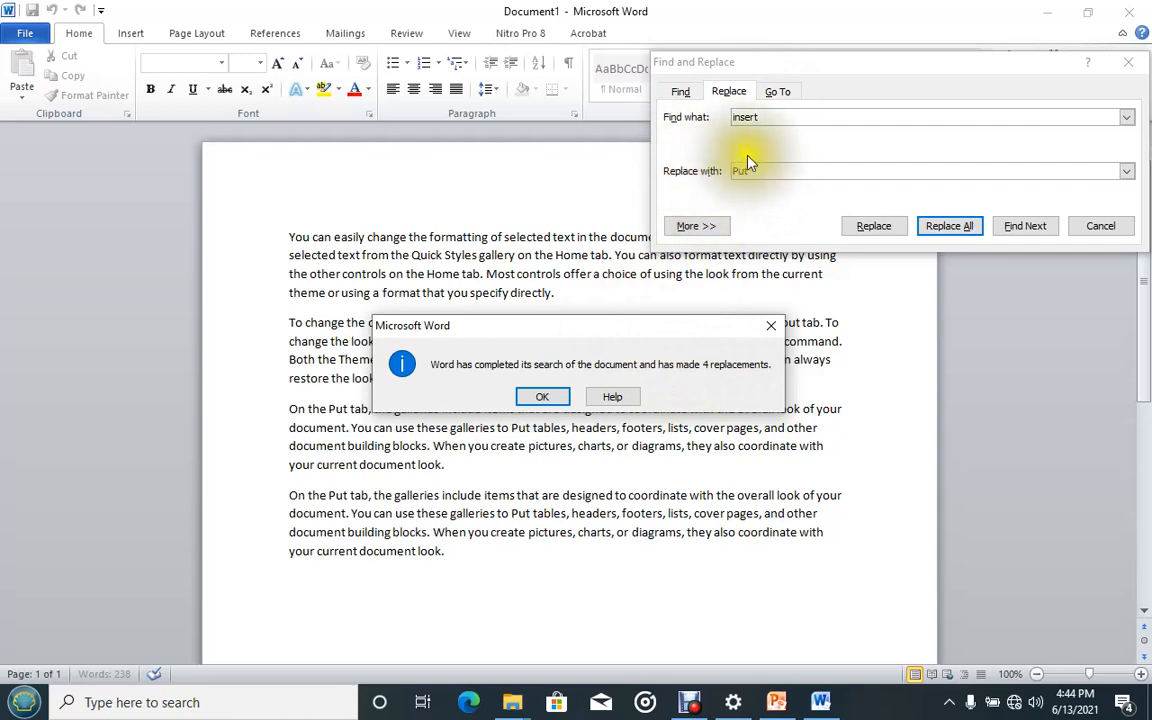
click(541, 397)
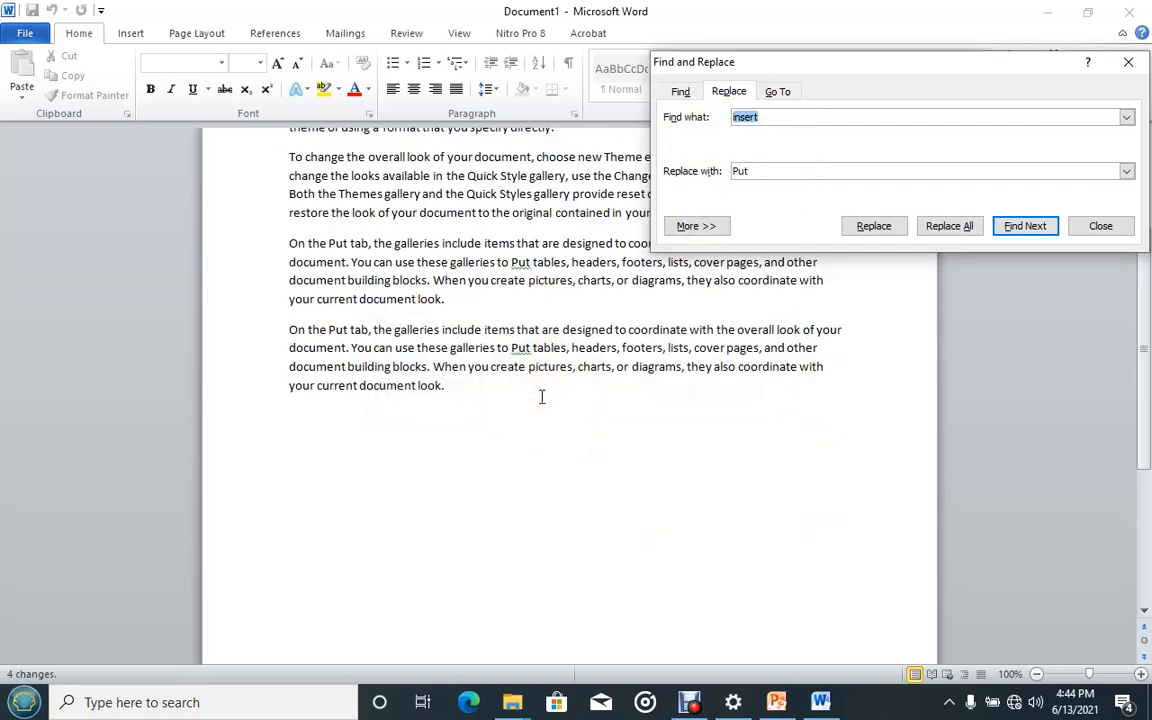
click(1100, 226)
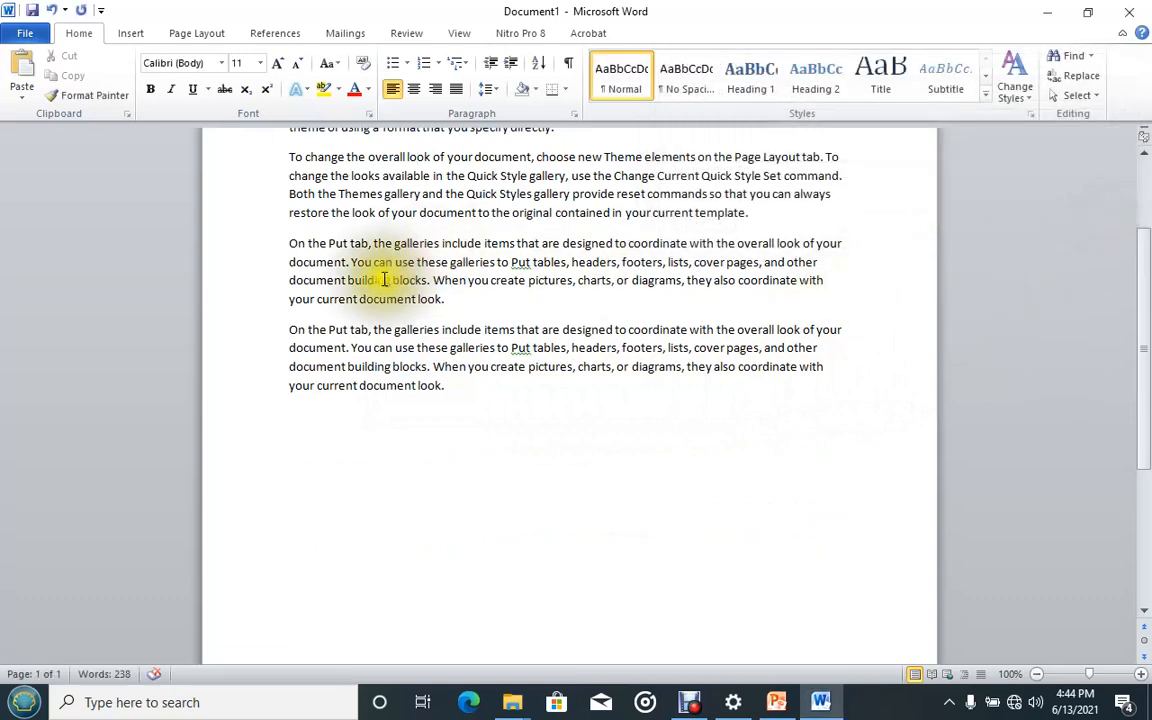
Inspect the replaced "Put" words in the last two paragraphs, then return to the lesson slide show.
scroll(383, 281, up, 1)
scroll(383, 281, up, 1)
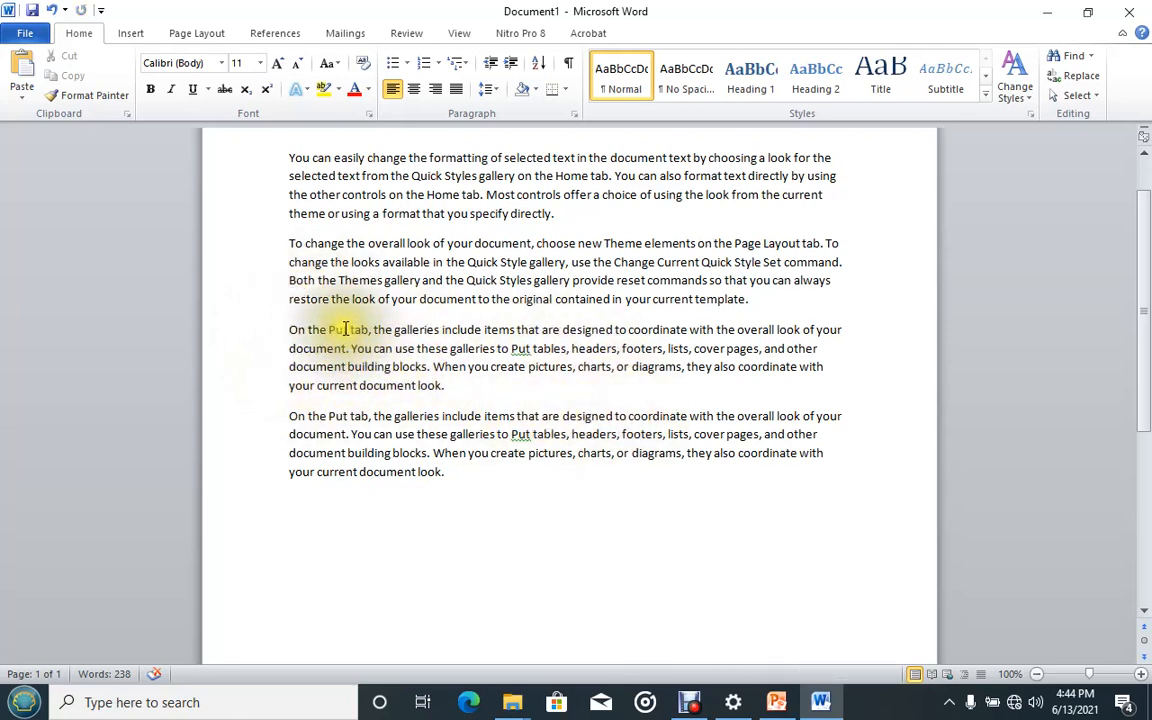
click(332, 328)
double_click(332, 328)
drag(332, 328, 513, 347)
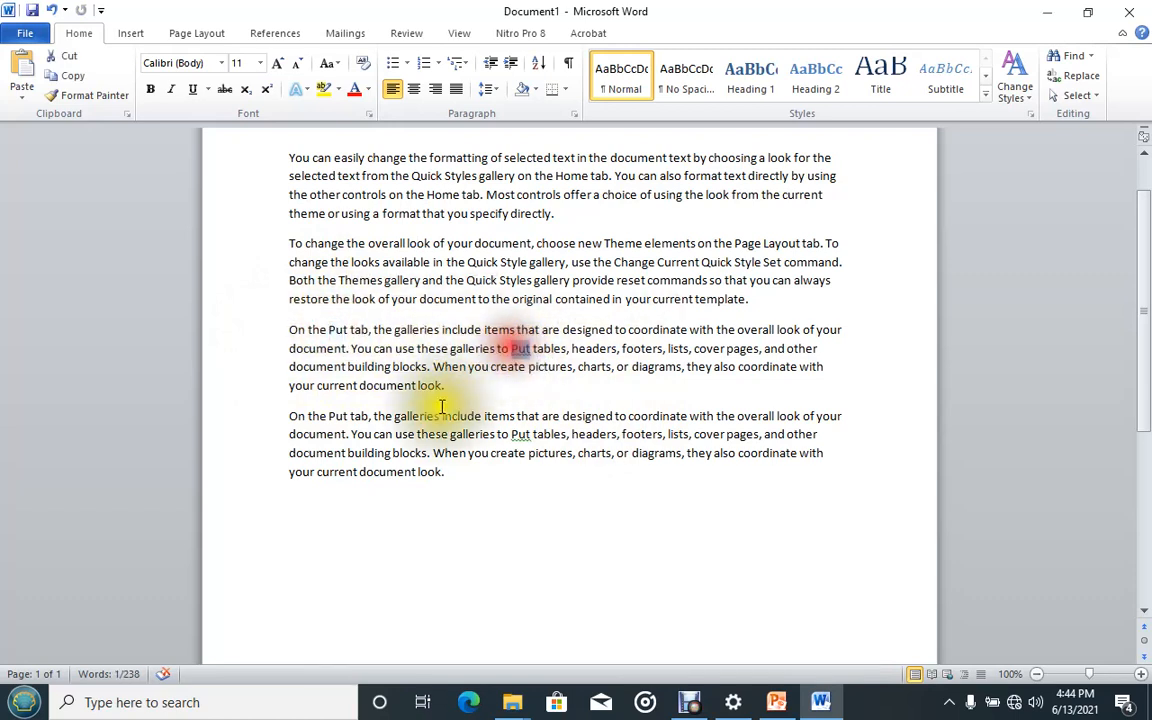
double_click(338, 415)
double_click(524, 435)
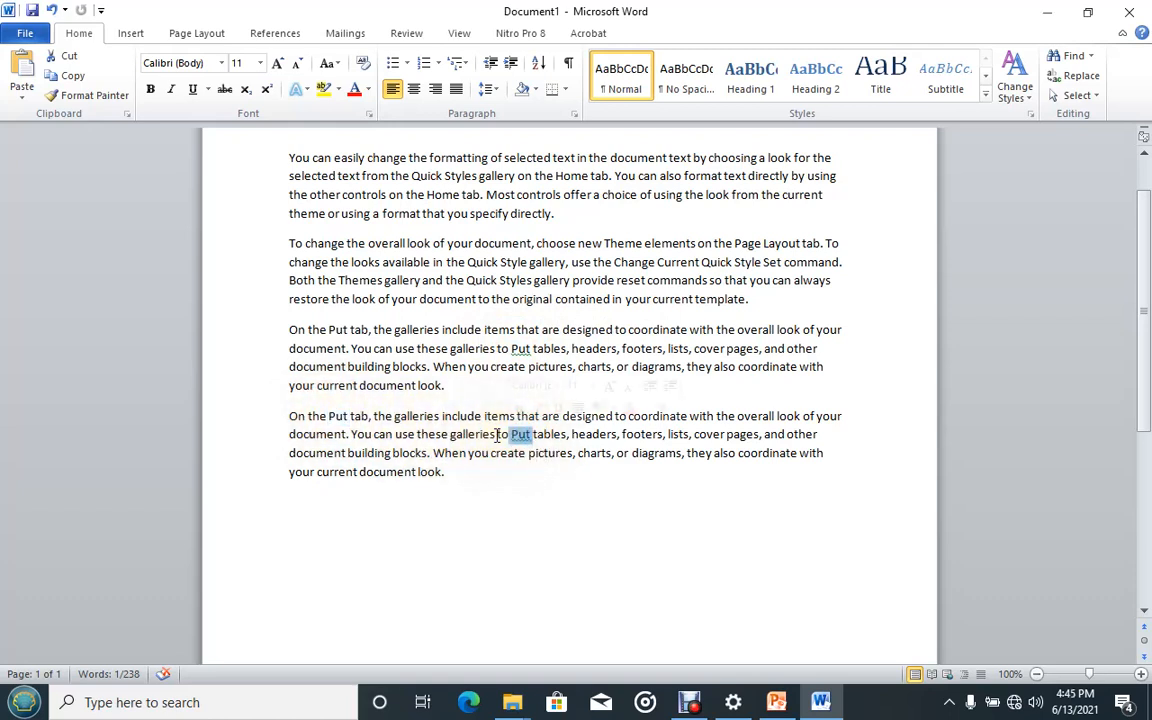
click(776, 702)
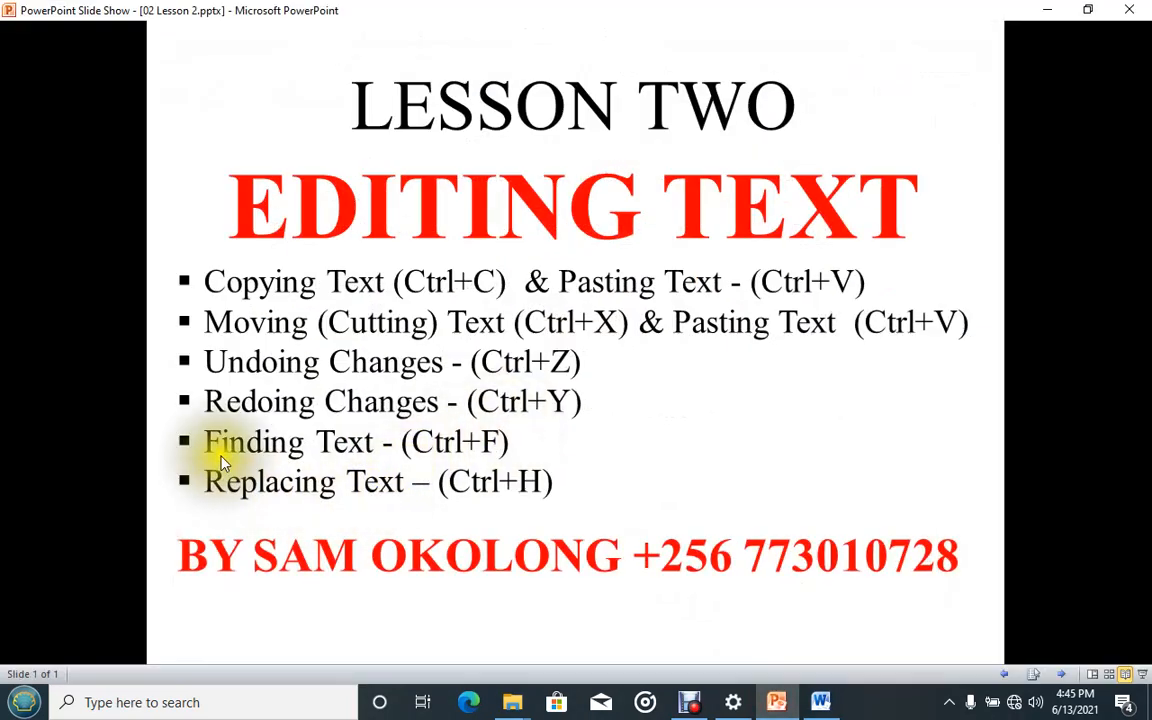